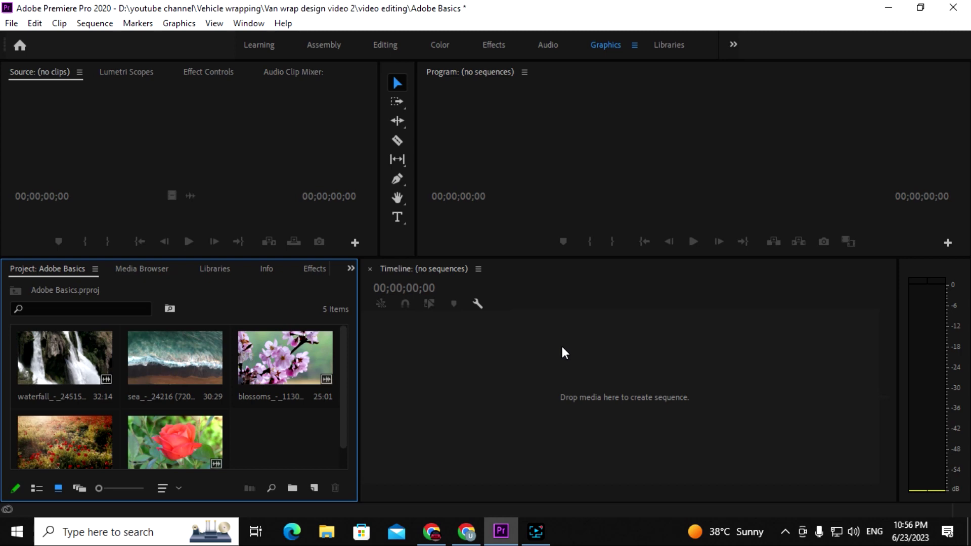
Create Sequence 01 from the Custom Hamza 1 preset (1920x1080, 29.97 fps).
{"action": "left_click", "coordinate": [16, 24]}
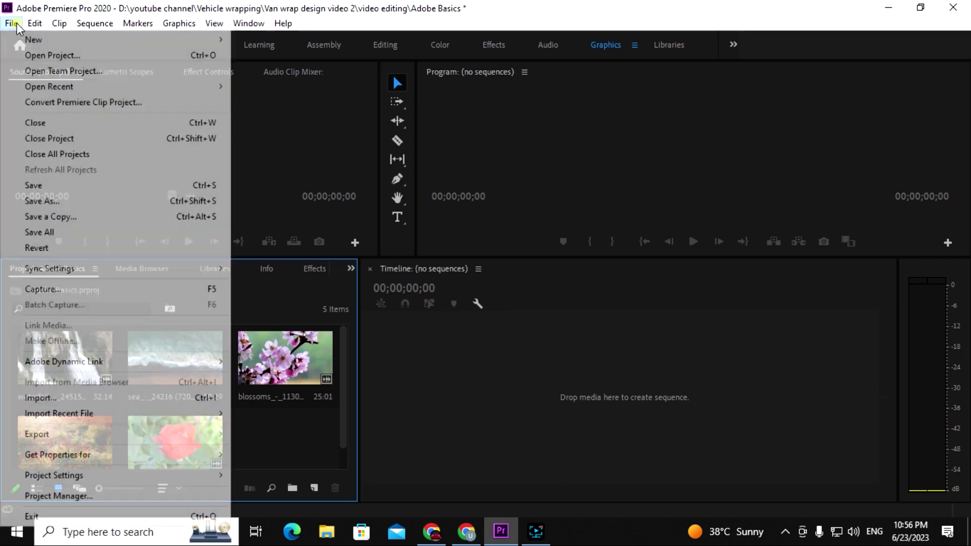
{"action": "mouse_move", "coordinate": [43, 41]}
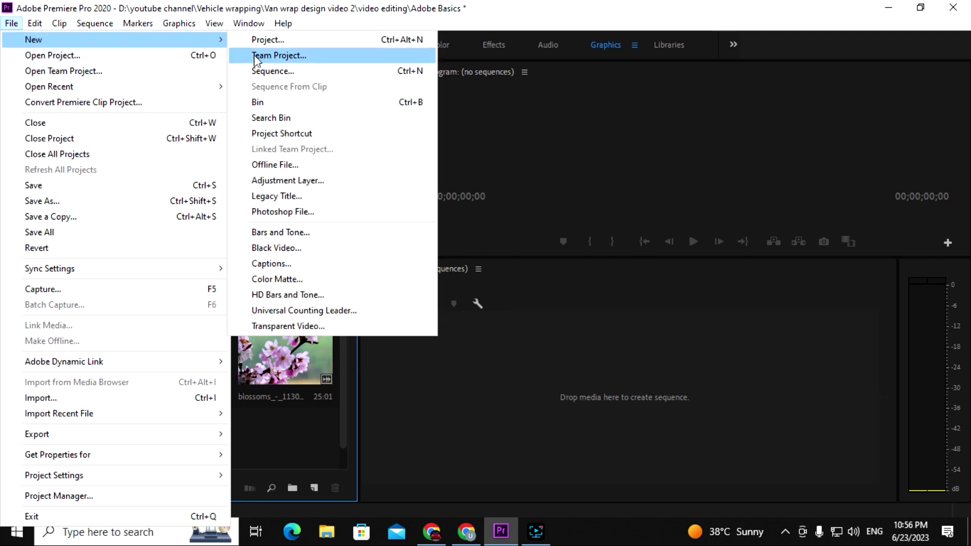
{"action": "left_click", "coordinate": [275, 71]}
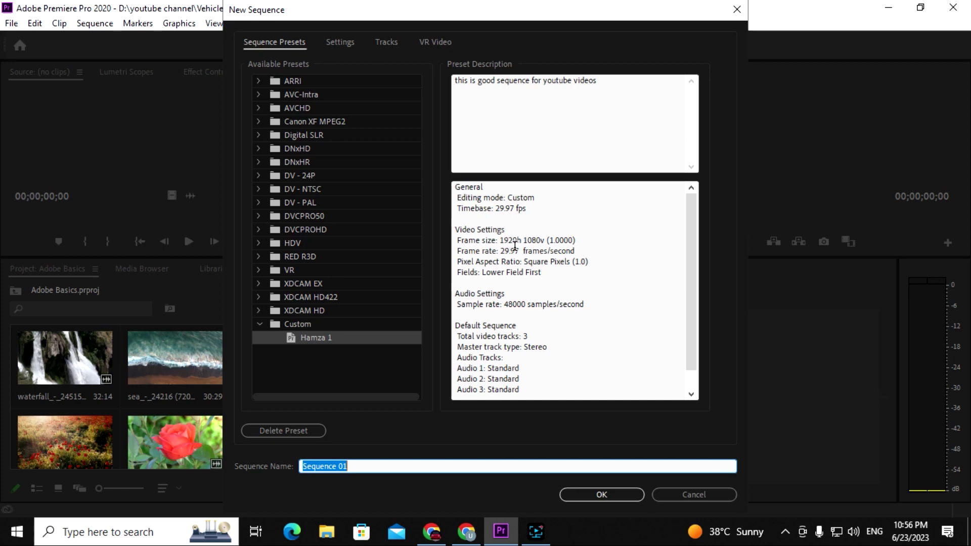
{"action": "left_click", "coordinate": [602, 495]}
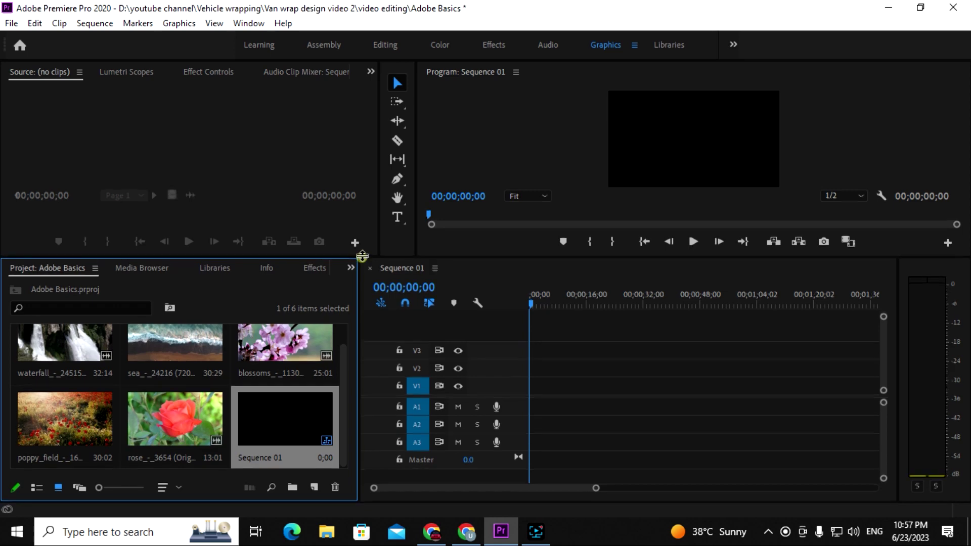
Place the waterfall clip at the start of Sequence 01 on V1 and A1, keeping the existing sequence settings.
{"action": "left_click_drag", "start_coordinate": [587, 257], "coordinate": [587, 220]}
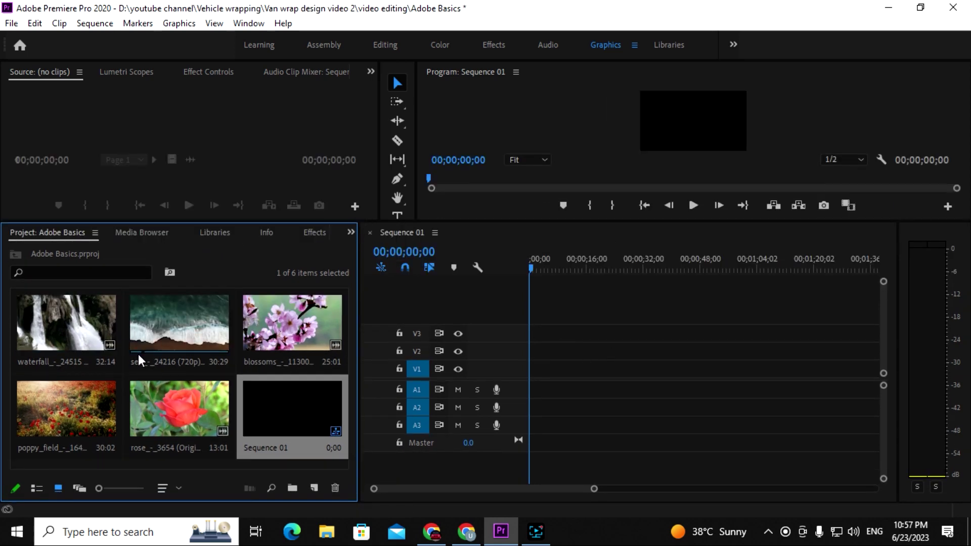
{"action": "left_click", "coordinate": [75, 327]}
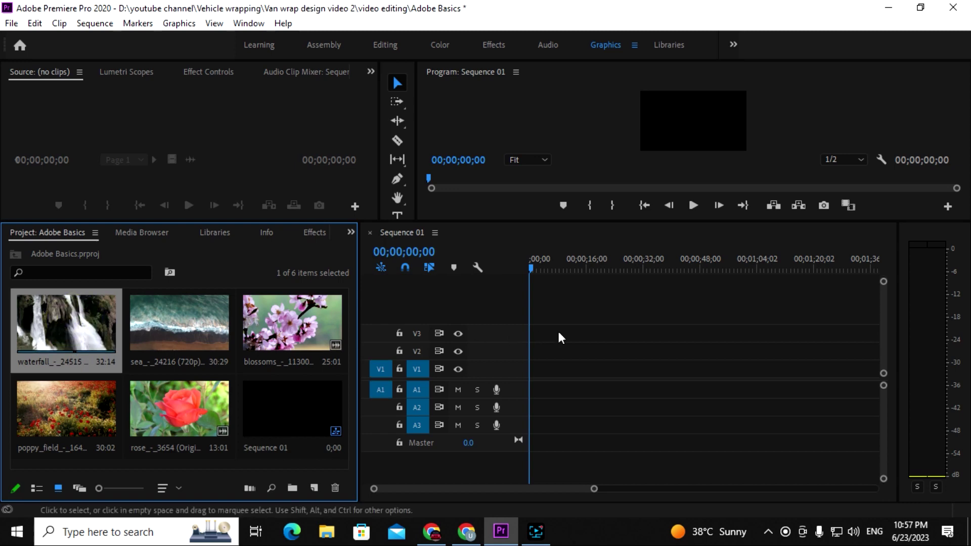
{"action": "left_click_drag", "start_coordinate": [54, 324], "coordinate": [538, 381]}
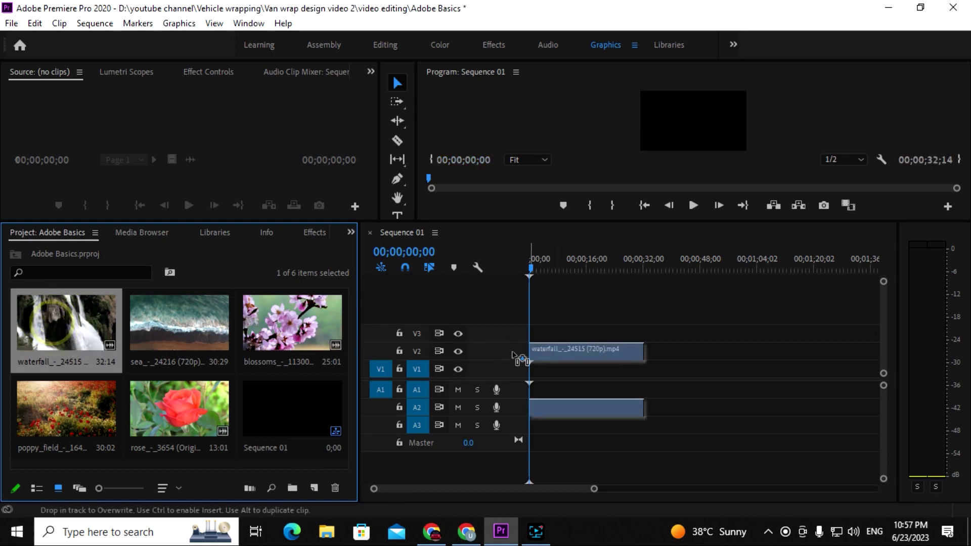
{"action": "left_click_drag", "start_coordinate": [538, 380], "coordinate": [539, 382]}
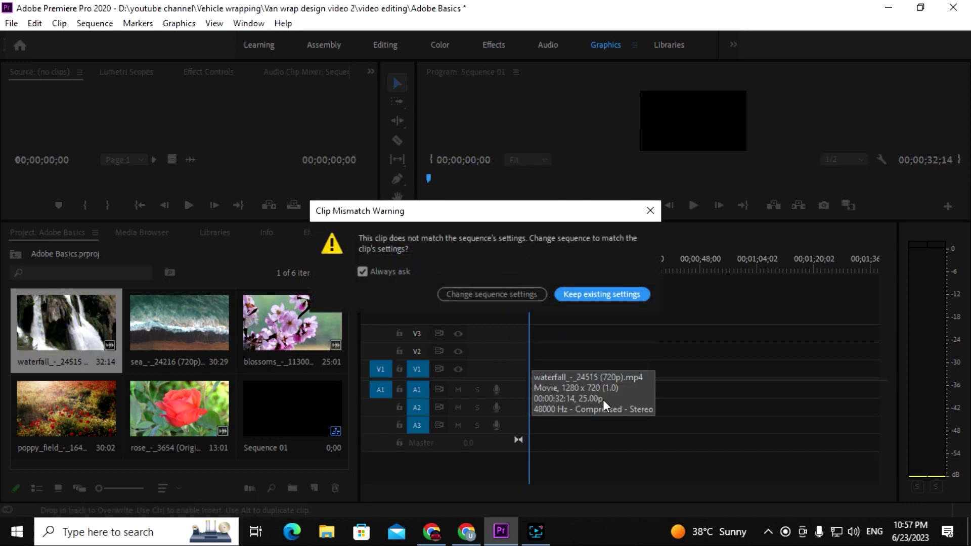
{"action": "left_click", "coordinate": [597, 299]}
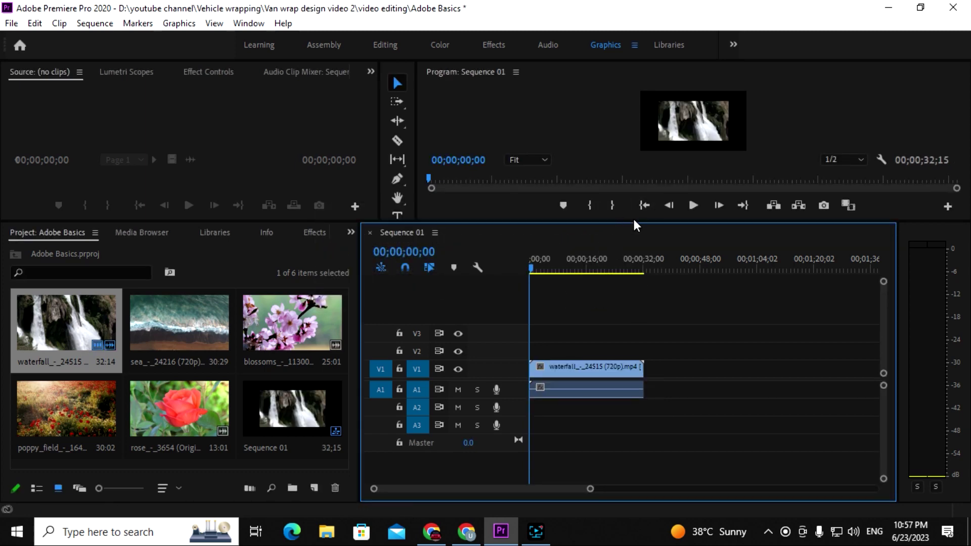
Set the waterfall clip to frame size so it fills the 1920x1080 picture.
{"action": "left_click_drag", "start_coordinate": [634, 221], "coordinate": [630, 303]}
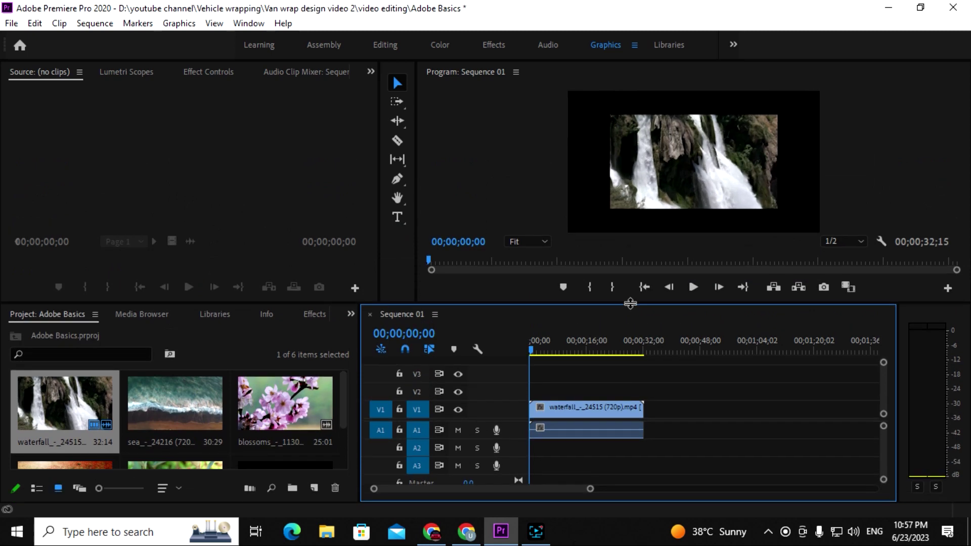
{"action": "left_click", "coordinate": [605, 409]}
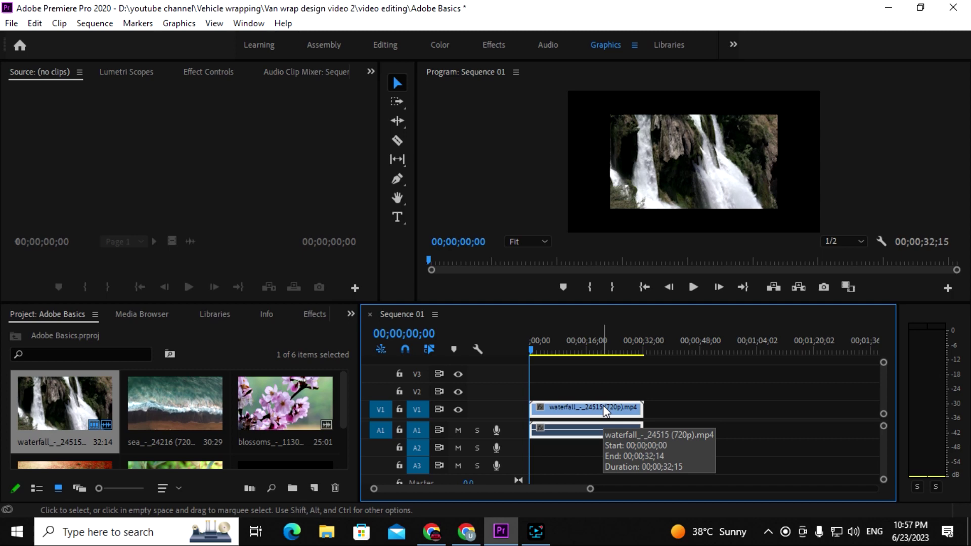
{"action": "right_click", "coordinate": [605, 408]}
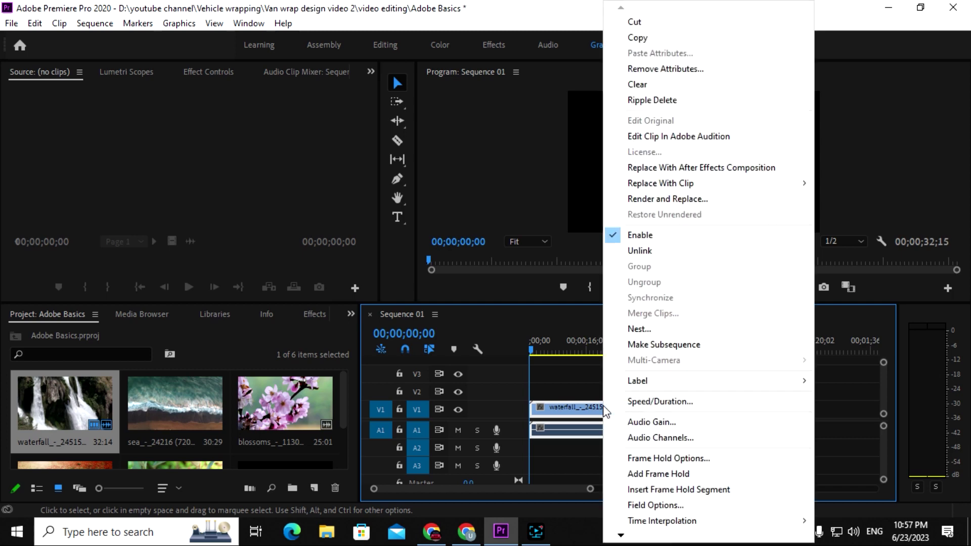
{"action": "left_click", "coordinate": [620, 535]}
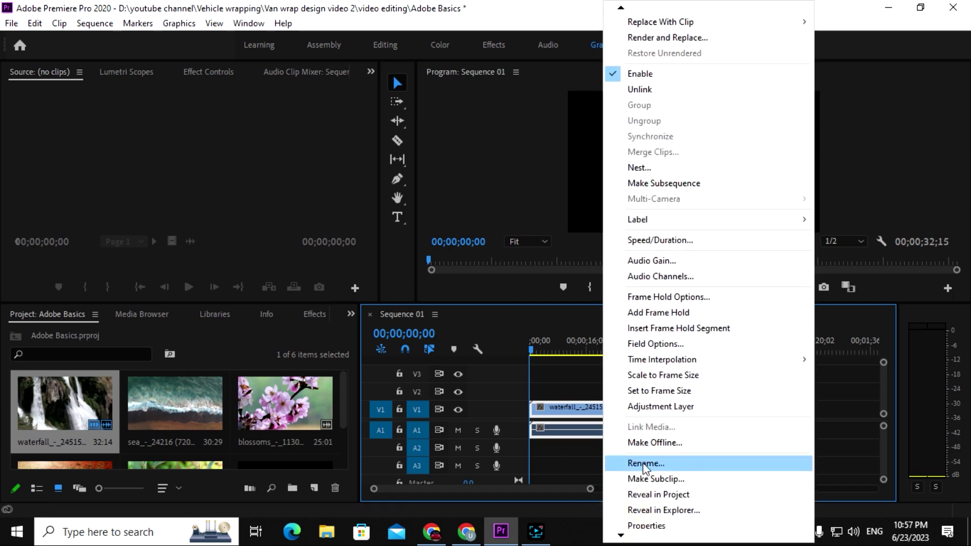
{"action": "left_click", "coordinate": [664, 391]}
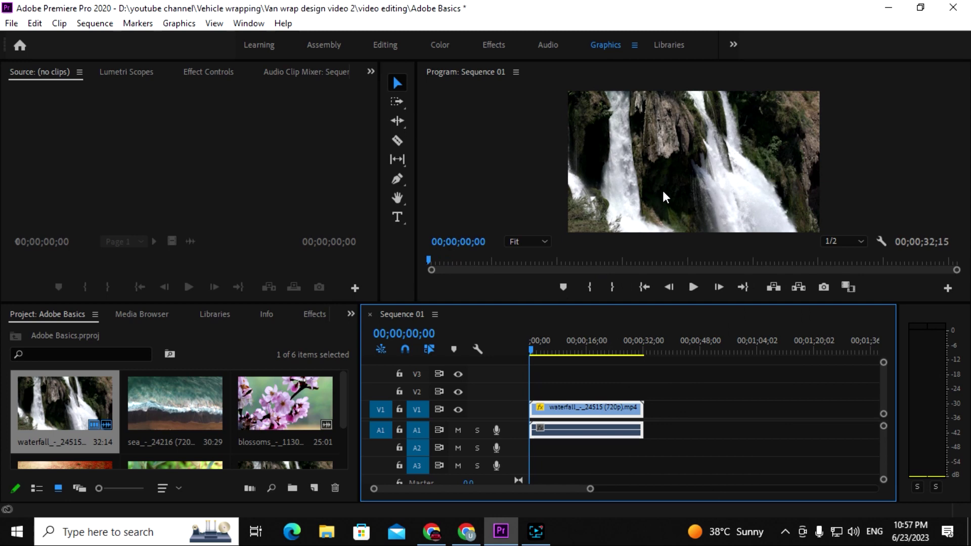
Drop the sea clip right after the waterfall clip on V1 and scale it to frame size.
{"action": "left_click_drag", "start_coordinate": [195, 402], "coordinate": [641, 409]}
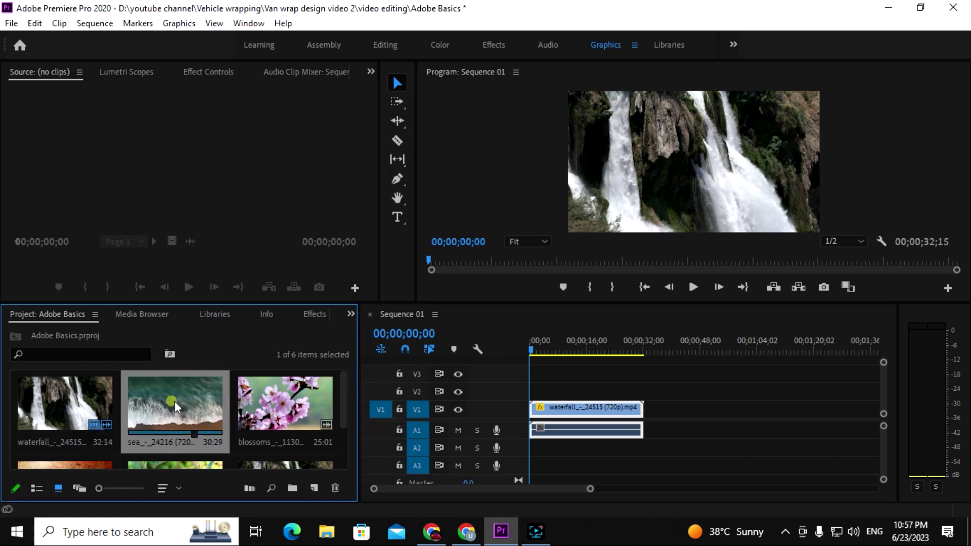
{"action": "left_click_drag", "start_coordinate": [642, 409], "coordinate": [657, 409]}
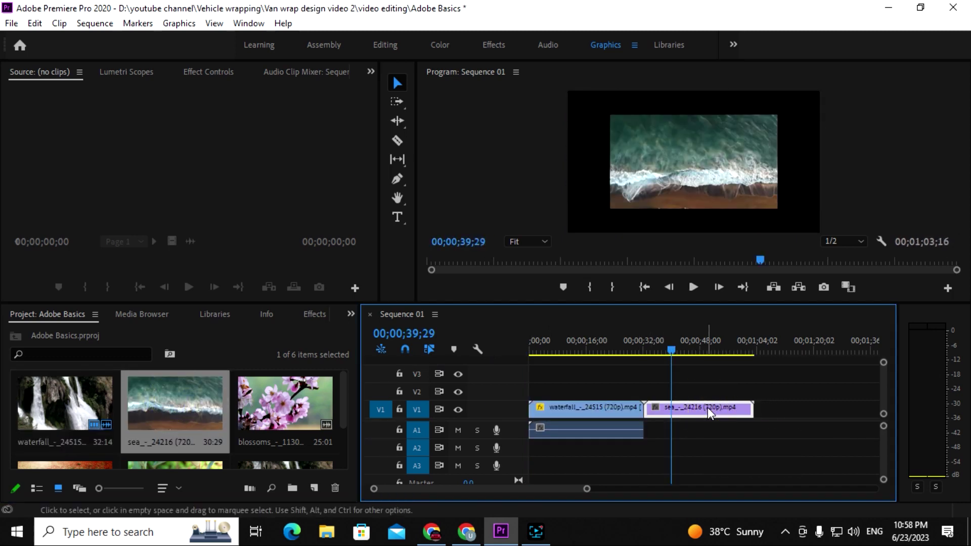
{"action": "right_click", "coordinate": [708, 408]}
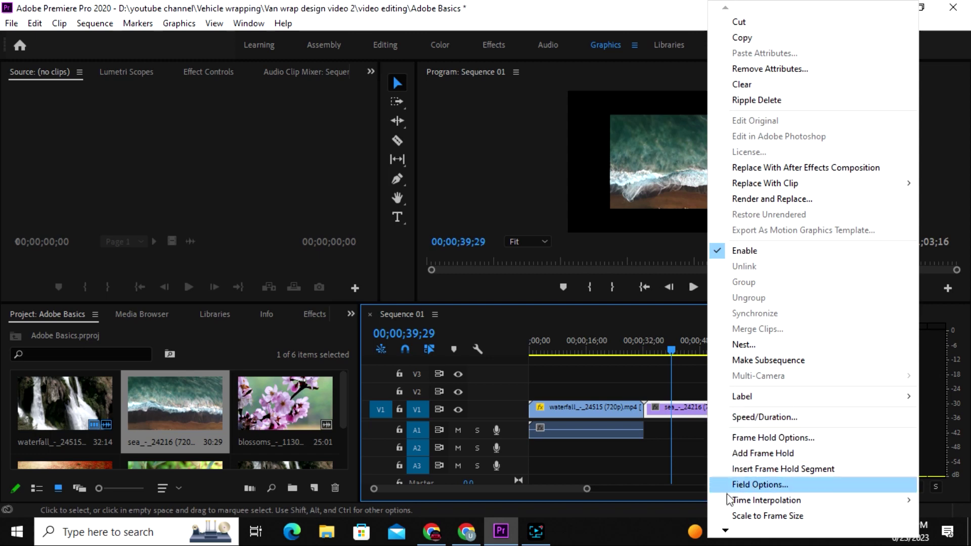
{"action": "scroll", "coordinate": [719, 535], "scroll_direction": "down", "scroll_amount": 2}
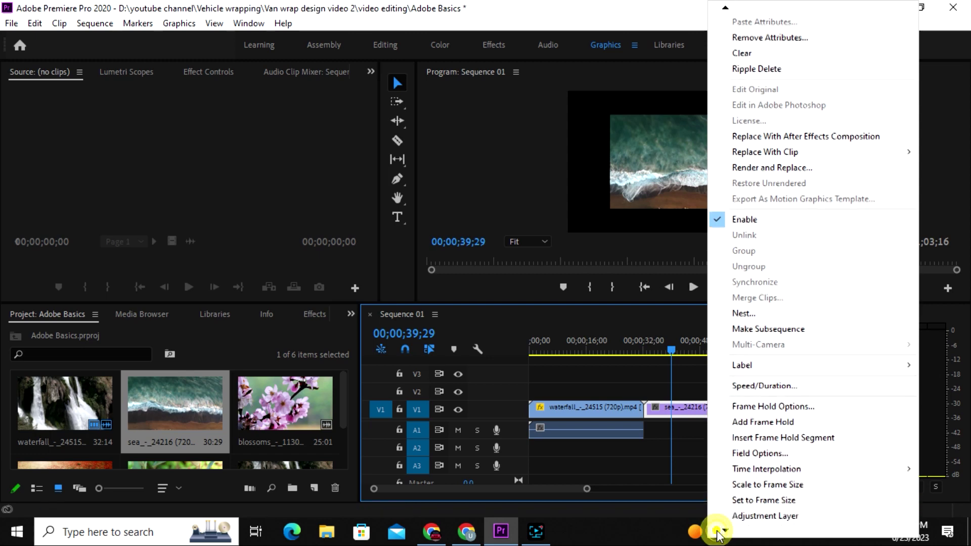
{"action": "left_click", "coordinate": [754, 489]}
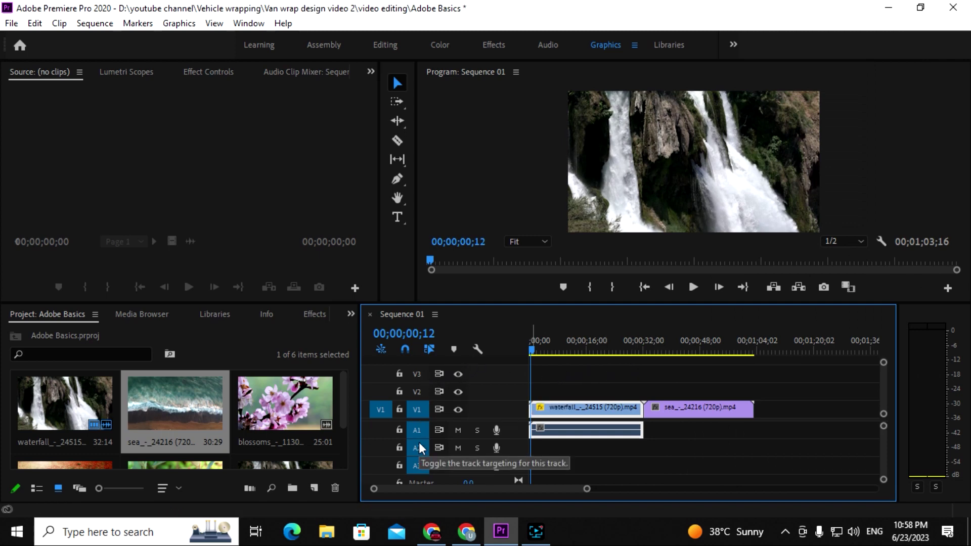
{"action": "left_click_drag", "start_coordinate": [543, 302], "coordinate": [538, 212]}
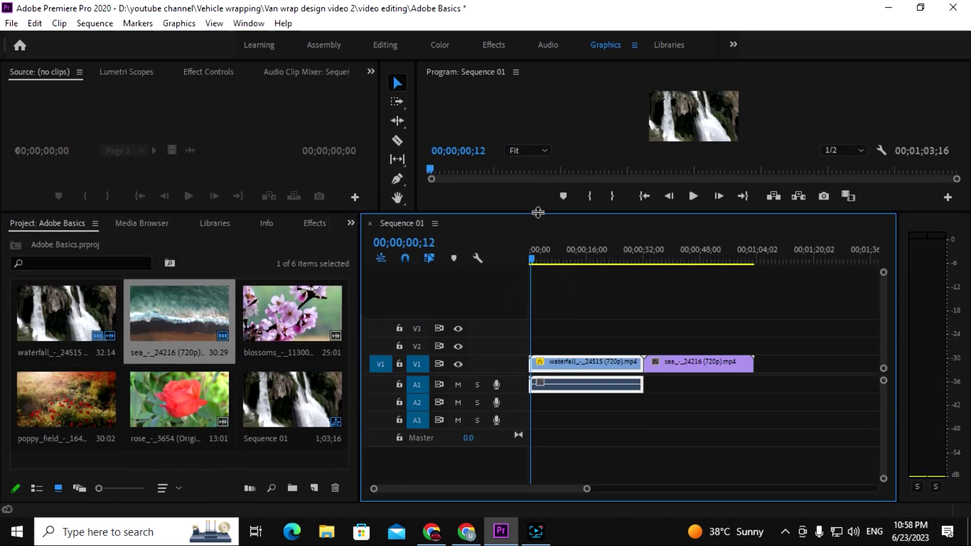
{"action": "mouse_move", "coordinate": [586, 489]}
{"action": "left_mouse_down"}
{"action": "mouse_move", "coordinate": [576, 490]}
{"action": "mouse_move", "coordinate": [741, 480]}
{"action": "mouse_move", "coordinate": [780, 488]}
{"action": "left_mouse_up"}
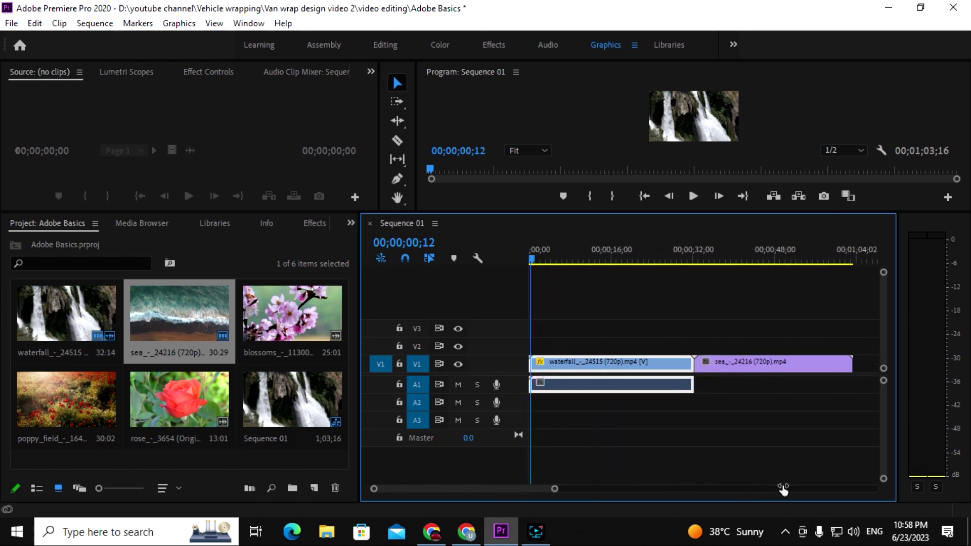
{"action": "mouse_move", "coordinate": [506, 489]}
{"action": "left_mouse_down"}
{"action": "mouse_move", "coordinate": [585, 488]}
{"action": "mouse_move", "coordinate": [481, 490]}
{"action": "left_mouse_up"}
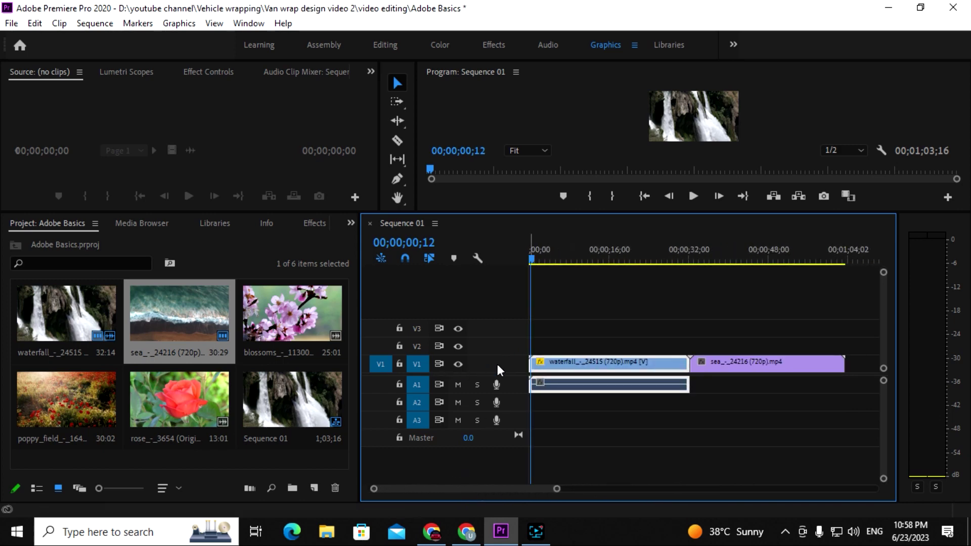
{"action": "double_click", "coordinate": [508, 364]}
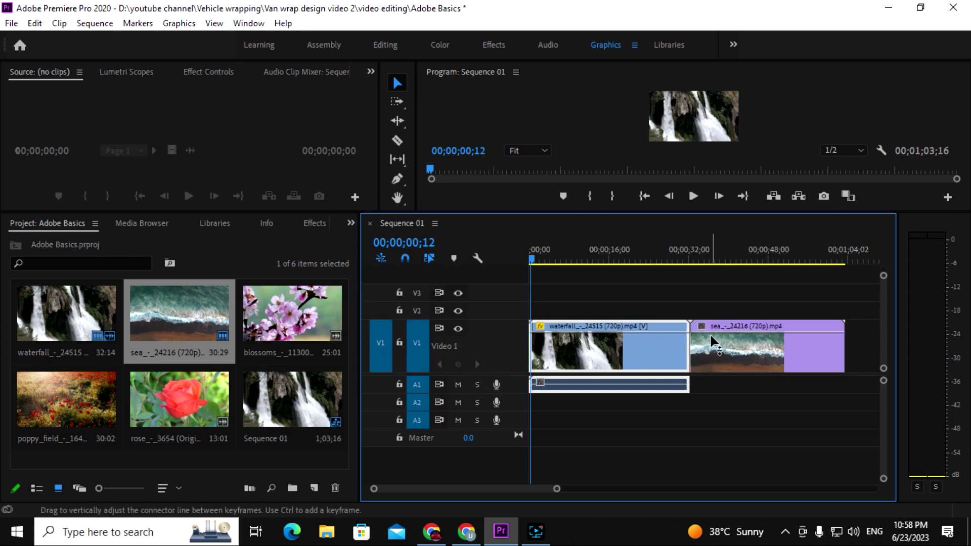
{"action": "double_click", "coordinate": [513, 345]}
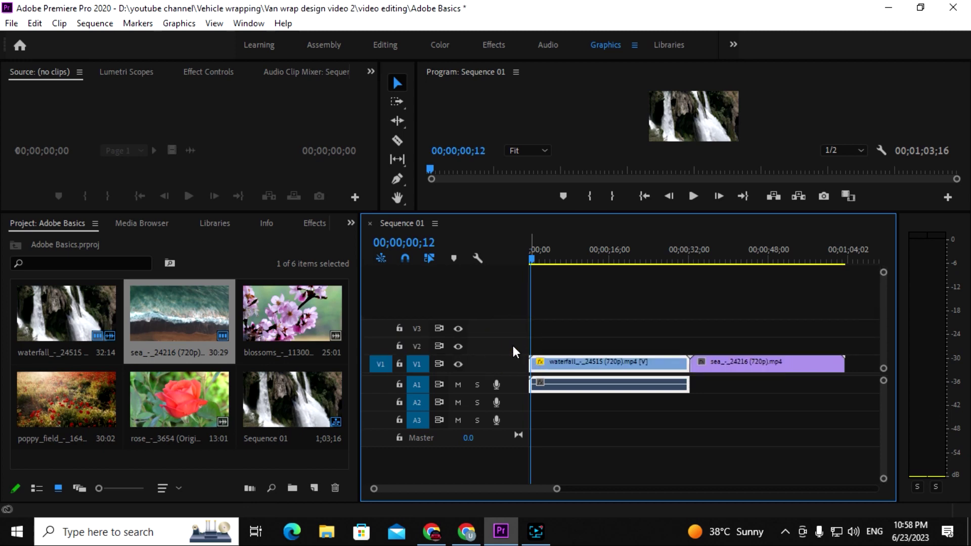
{"action": "mouse_move", "coordinate": [514, 355]}
{"action": "left_mouse_down"}
{"action": "mouse_move", "coordinate": [514, 314]}
{"action": "mouse_move", "coordinate": [520, 350]}
{"action": "left_mouse_up"}
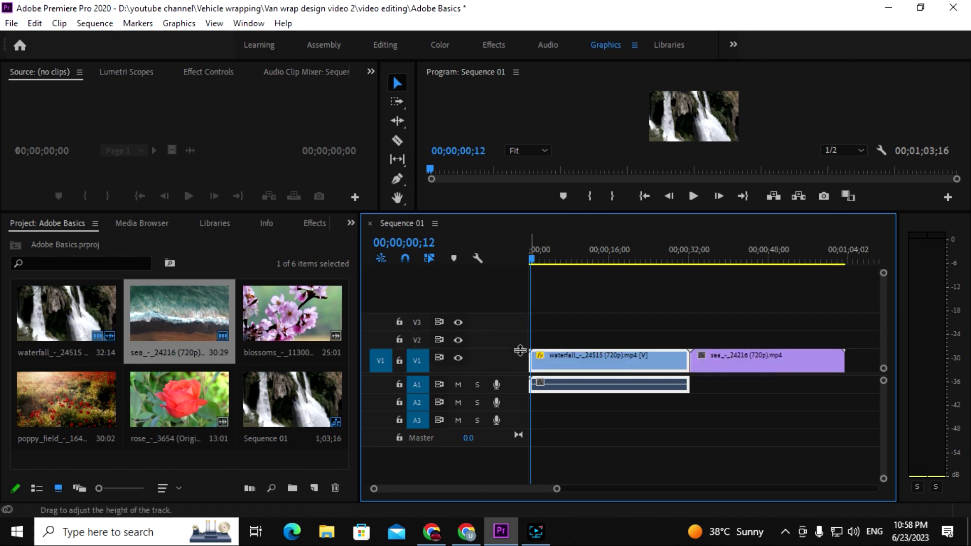
{"action": "double_click", "coordinate": [520, 383]}
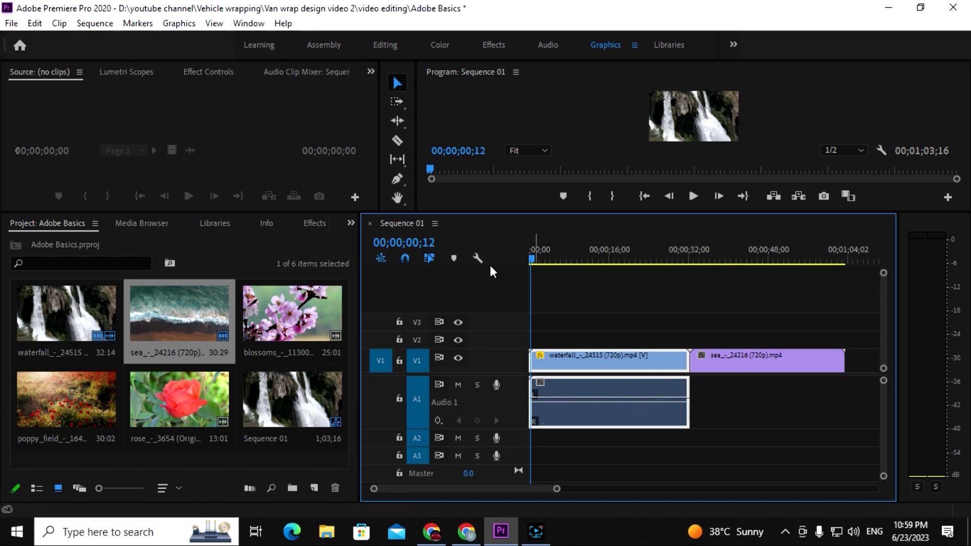
{"action": "left_click_drag", "start_coordinate": [531, 261], "coordinate": [536, 284]}
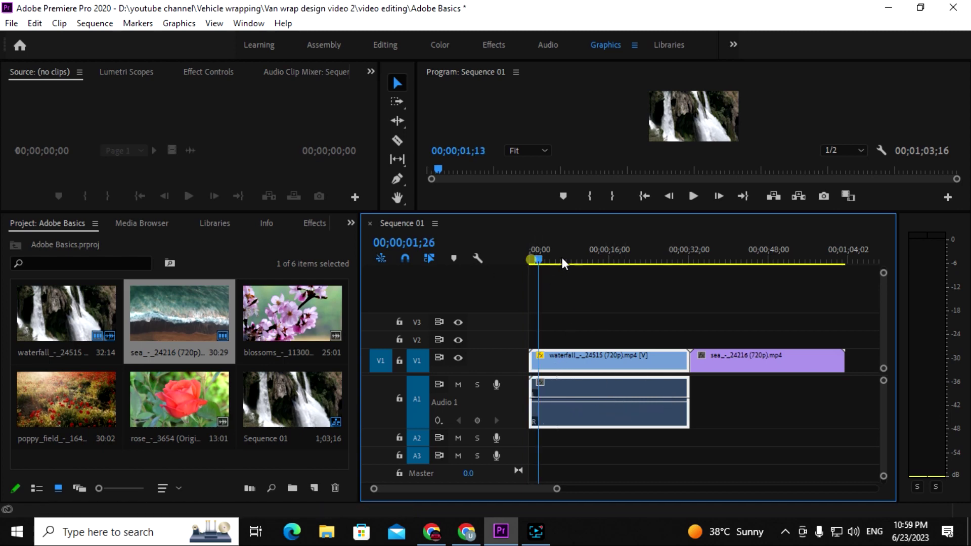
{"action": "double_click", "coordinate": [520, 394]}
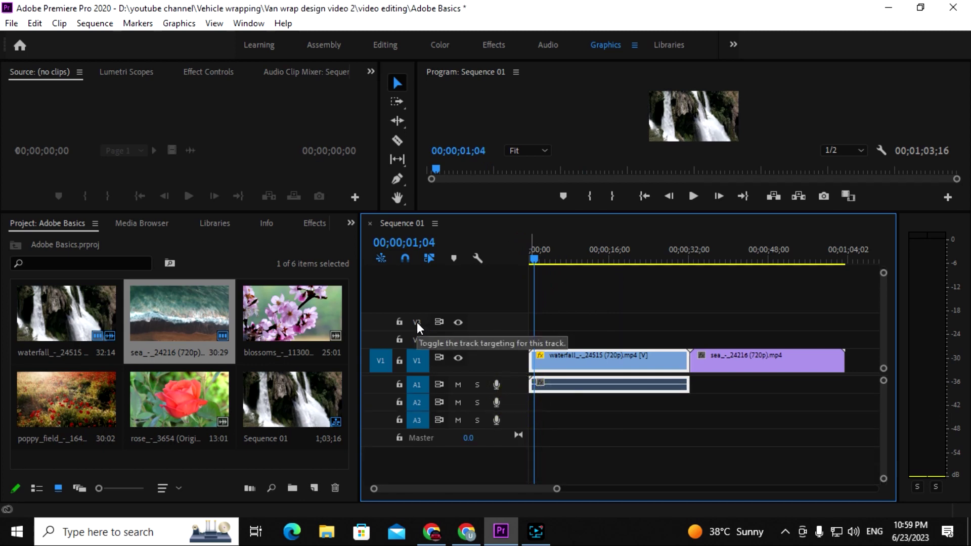
{"action": "right_click", "coordinate": [508, 324]}
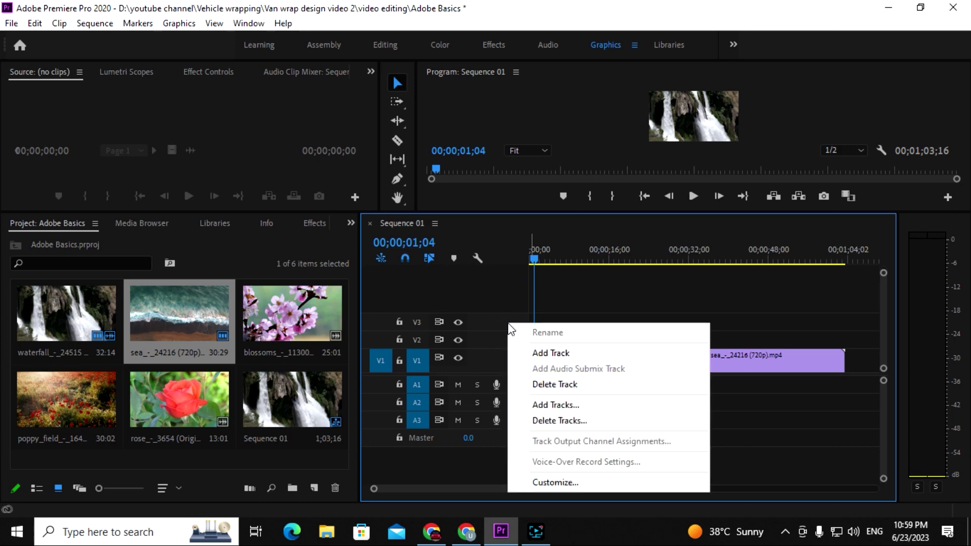
Add 2 video tracks and 0 audio tracks to Sequence 01, giving V1 through V5.
{"action": "left_click", "coordinate": [605, 406]}
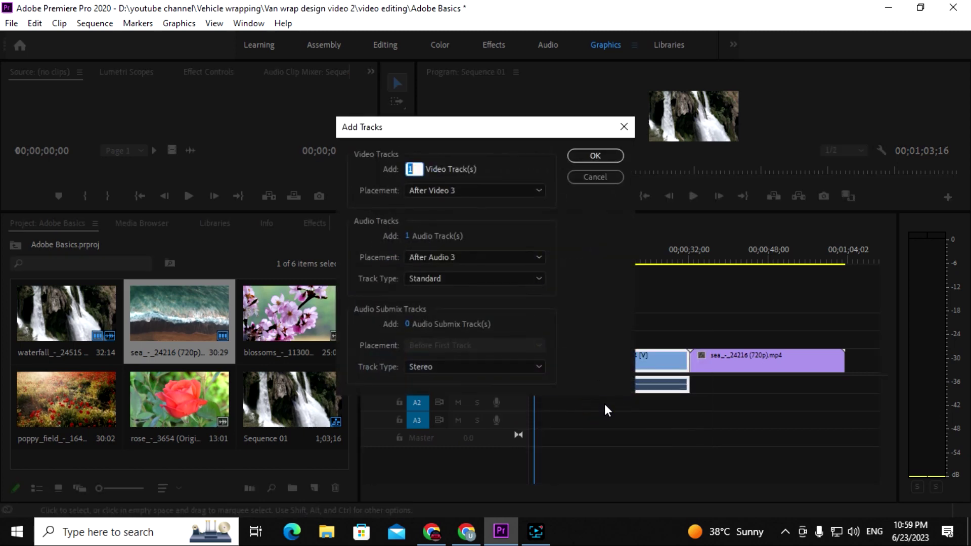
{"action": "left_click_drag", "start_coordinate": [514, 129], "coordinate": [546, 89]}
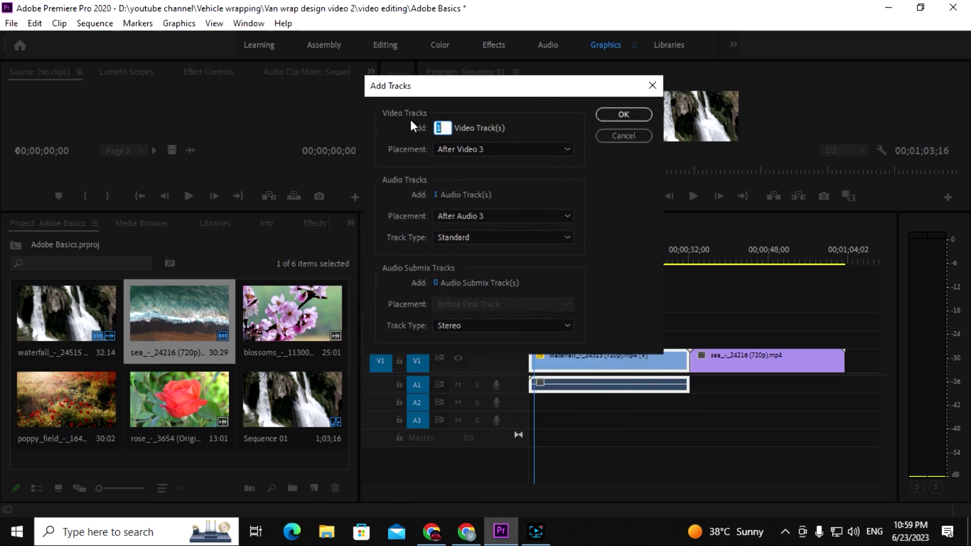
{"action": "left_click_drag", "start_coordinate": [454, 89], "coordinate": [453, 71]}
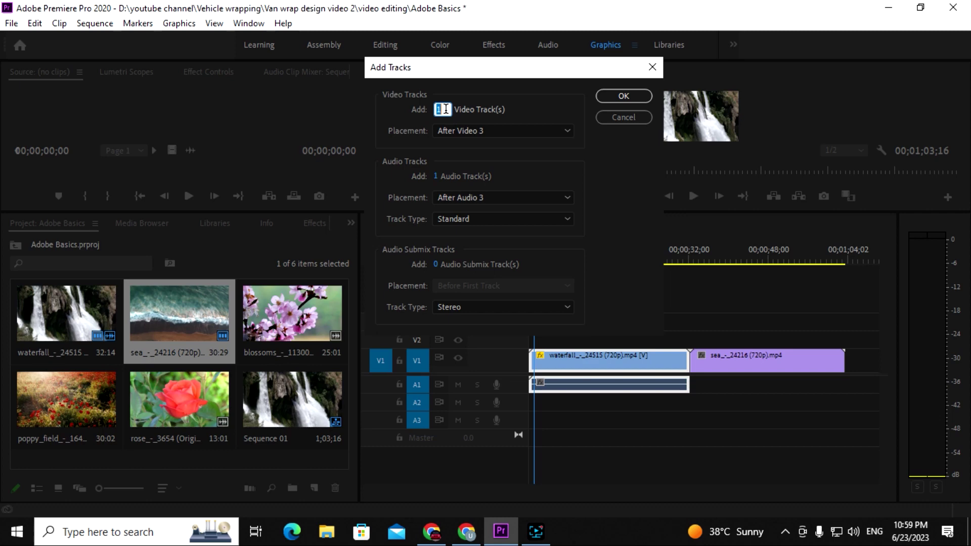
{"action": "type", "text": "2"}
{"action": "type", "text": "0"}
{"action": "left_click", "coordinate": [438, 177]}
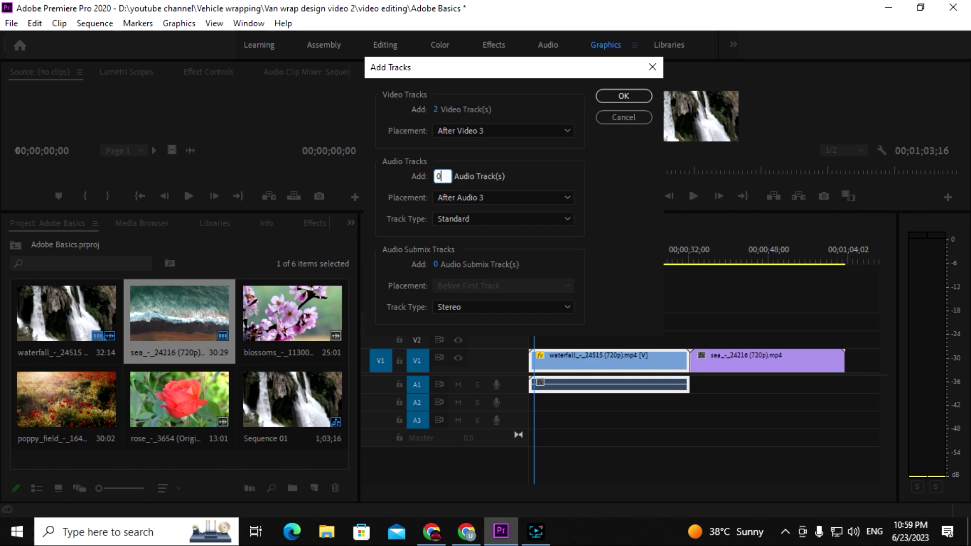
{"action": "left_click", "coordinate": [639, 98]}
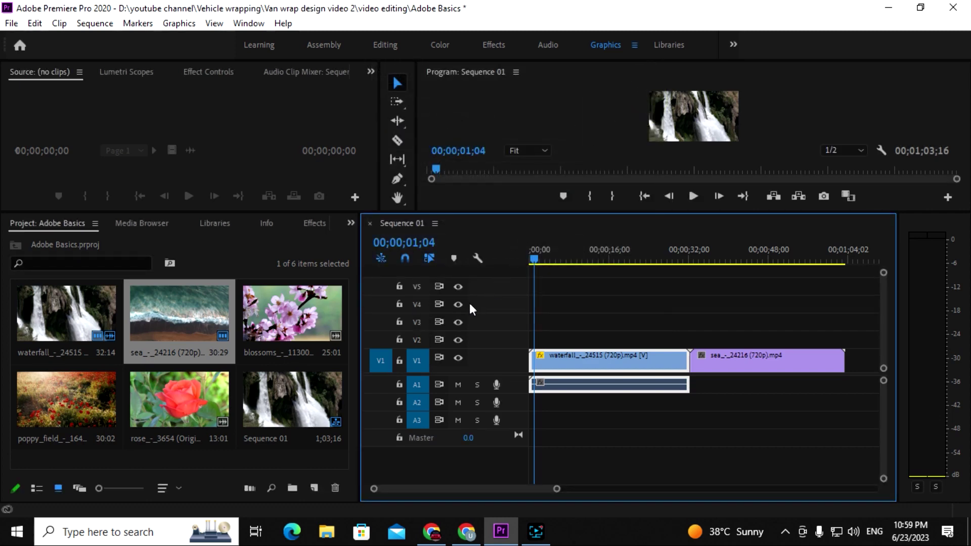
Delete the Video 5 track from Sequence 01.
{"action": "left_click", "coordinate": [418, 323]}
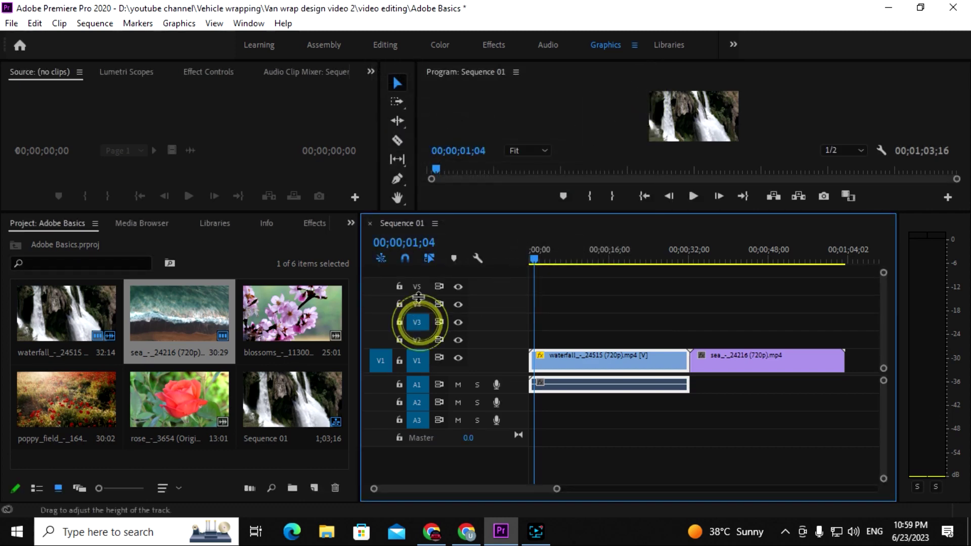
{"action": "left_click", "coordinate": [417, 287]}
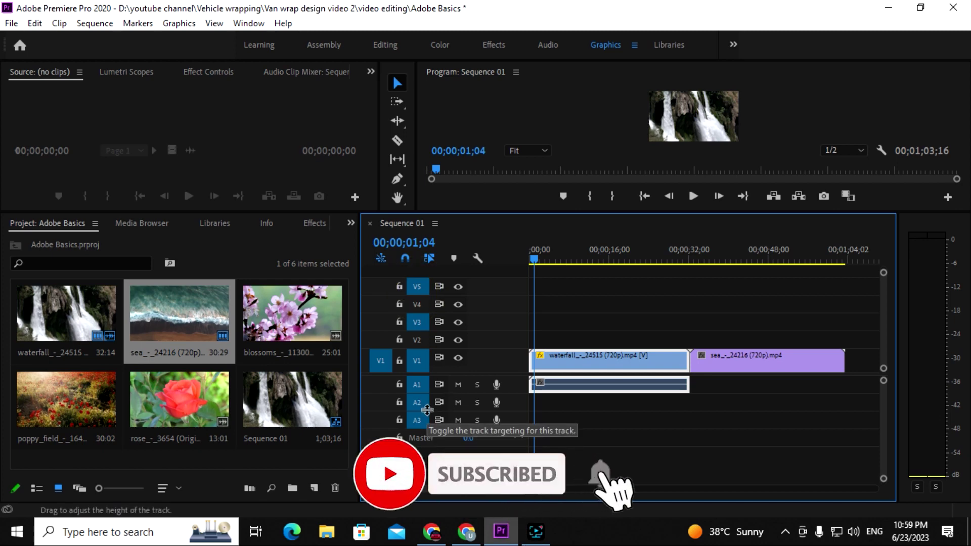
{"action": "double_click", "coordinate": [489, 287]}
{"action": "double_click", "coordinate": [503, 287]}
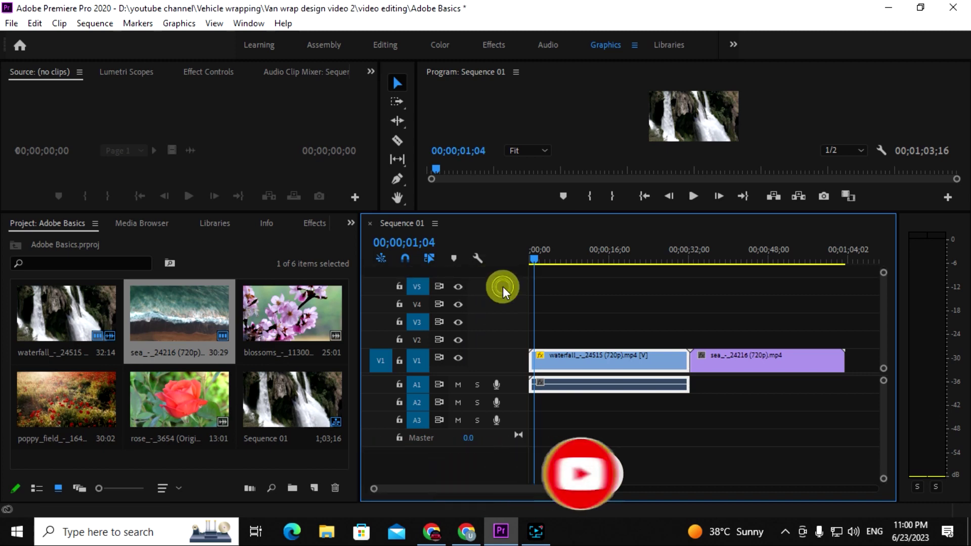
{"action": "right_click", "coordinate": [503, 287]}
{"action": "left_click", "coordinate": [552, 385]}
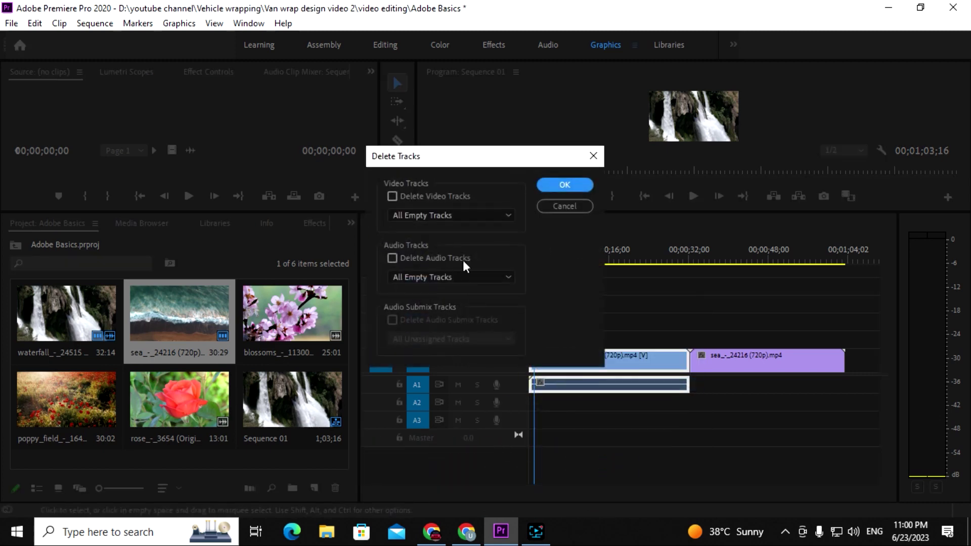
{"action": "left_click_drag", "start_coordinate": [463, 163], "coordinate": [530, 135]}
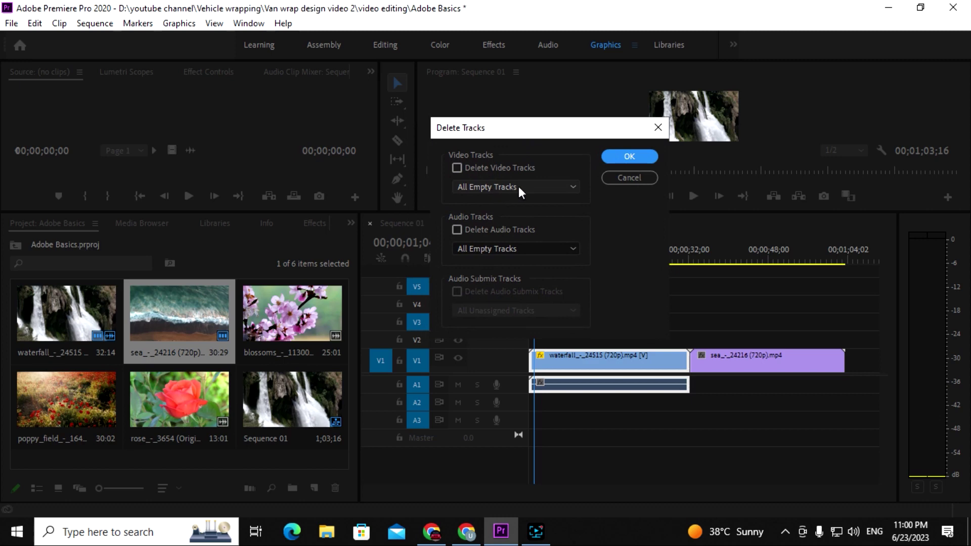
{"action": "left_click", "coordinate": [553, 191]}
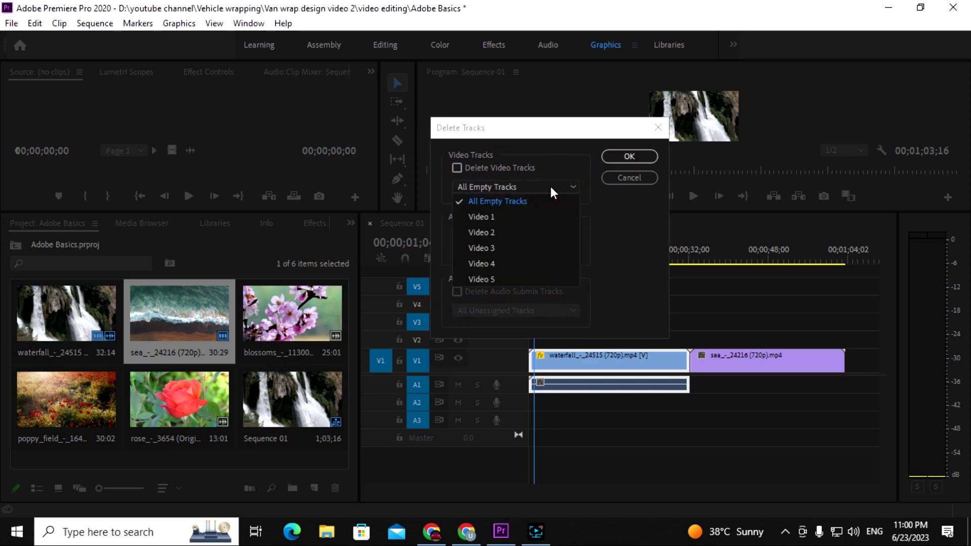
{"action": "left_click", "coordinate": [536, 277]}
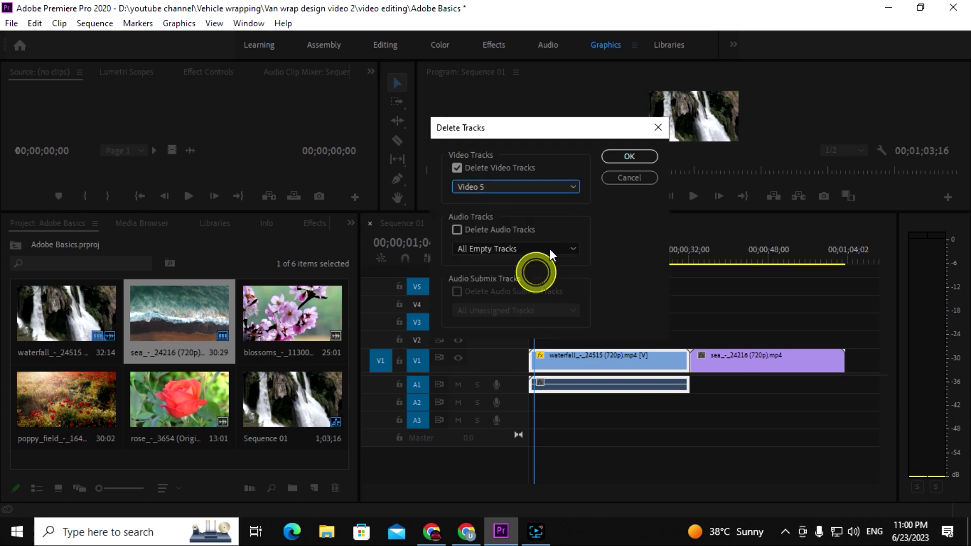
{"action": "left_click", "coordinate": [623, 161]}
Delete the Video 4 track, leaving only V1 to V3.
{"action": "right_click", "coordinate": [502, 304]}
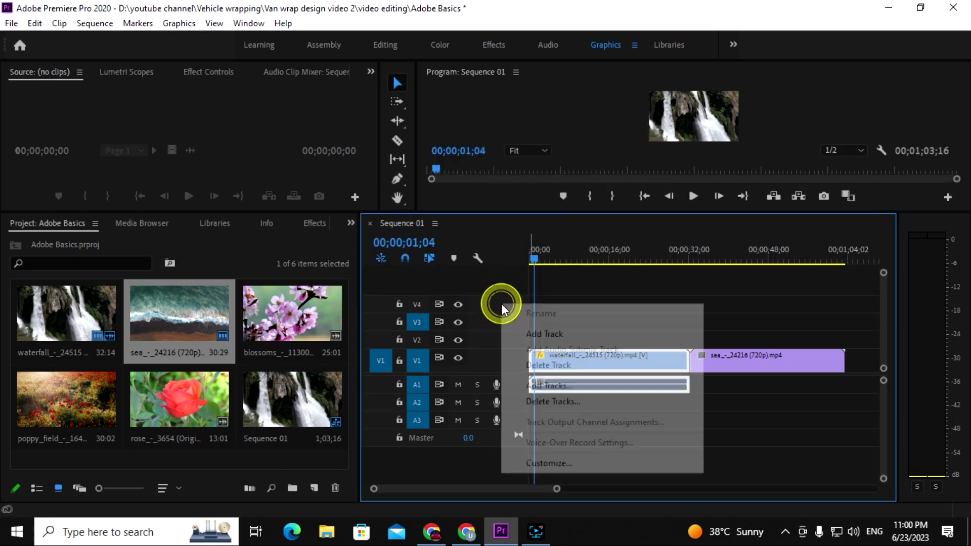
{"action": "left_click", "coordinate": [535, 402]}
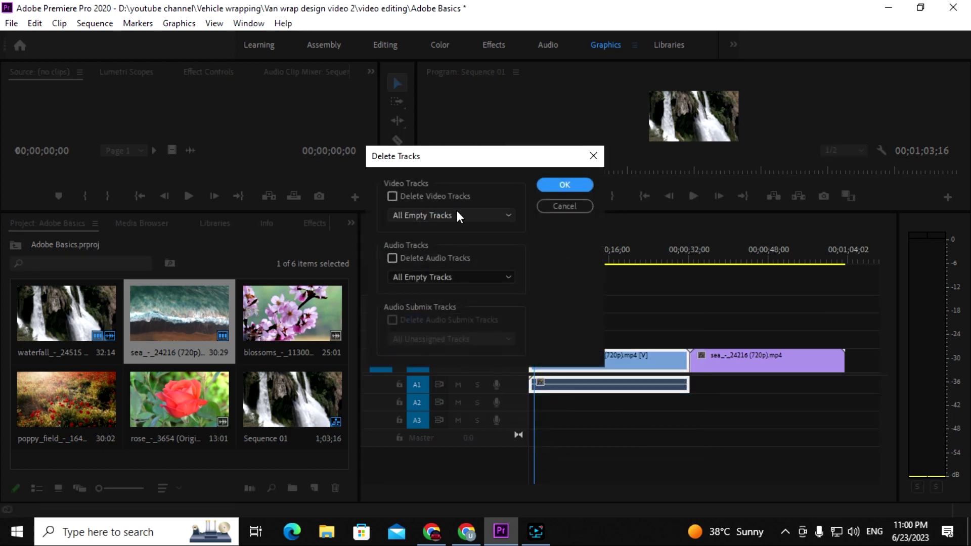
{"action": "left_click", "coordinate": [456, 215]}
{"action": "left_click", "coordinate": [451, 292]}
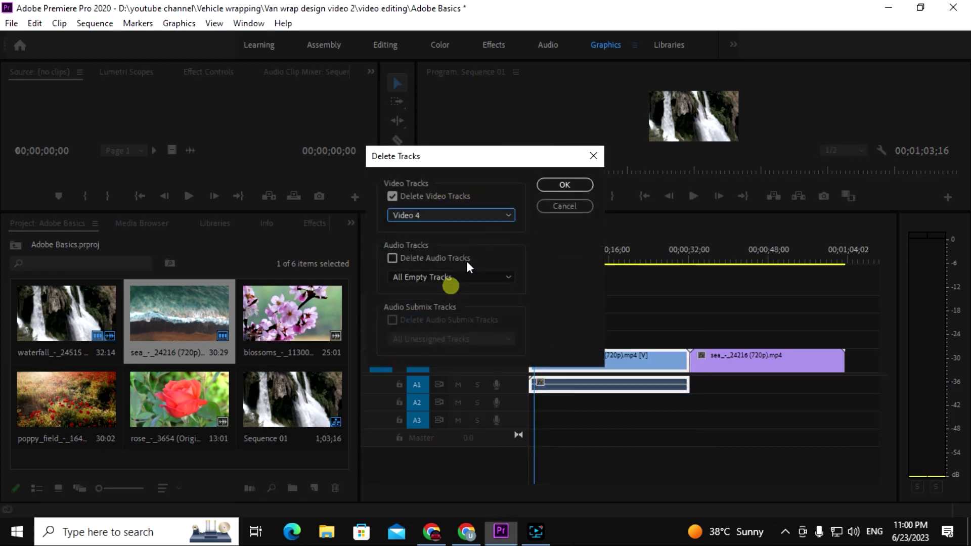
{"action": "left_click", "coordinate": [559, 183]}
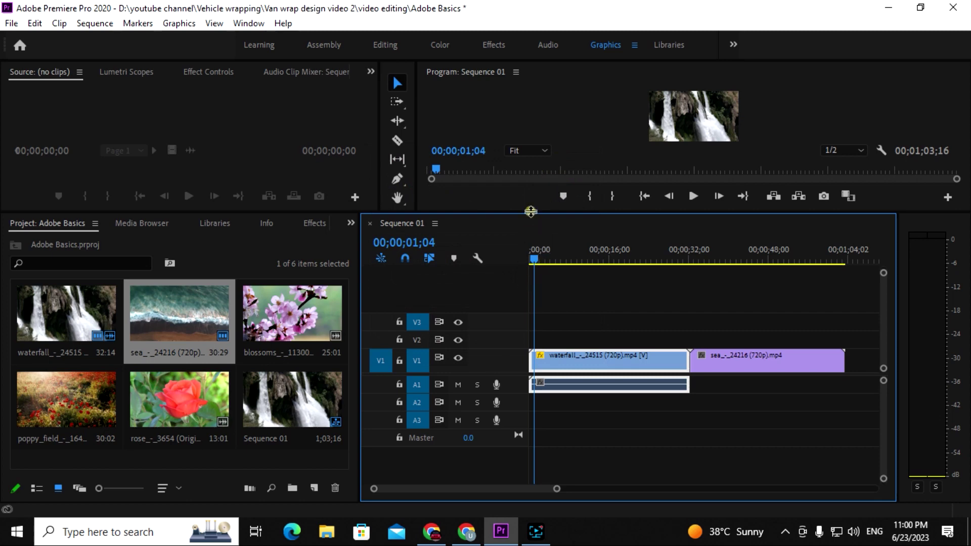
Add a second waterfall clip on V1 after the sea clip.
{"action": "left_click_drag", "start_coordinate": [530, 211], "coordinate": [530, 219]}
{"action": "left_click_drag", "start_coordinate": [537, 489], "coordinate": [555, 489]}
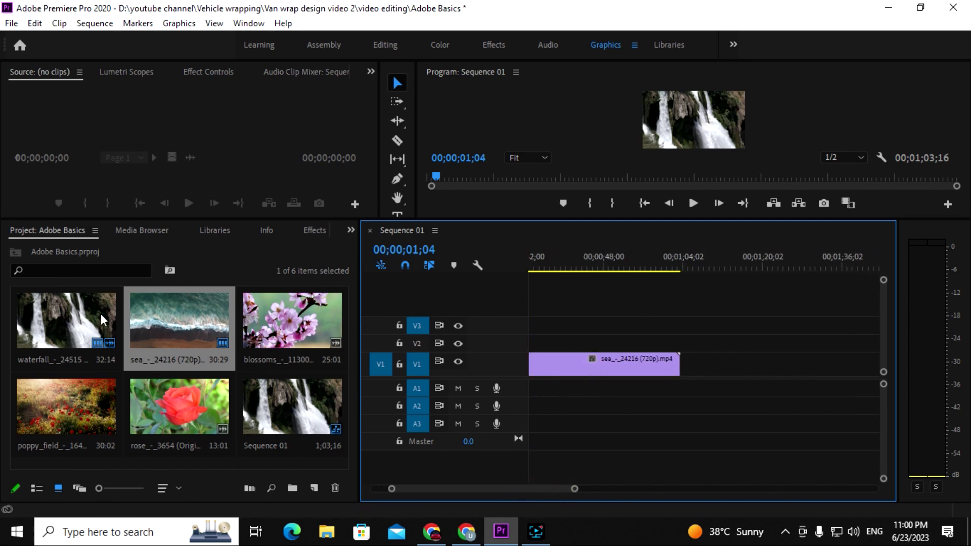
{"action": "left_click_drag", "start_coordinate": [99, 312], "coordinate": [687, 362]}
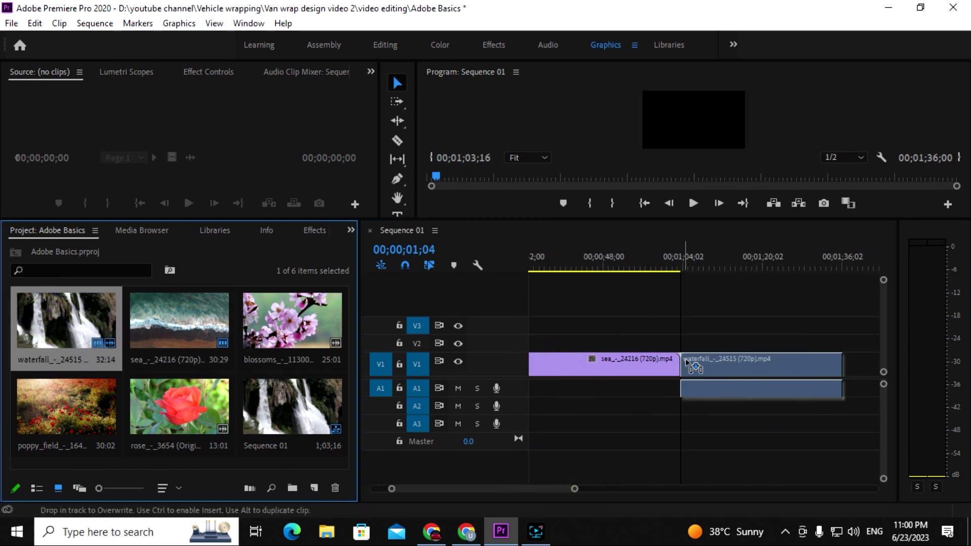
{"action": "left_click_drag", "start_coordinate": [687, 362], "coordinate": [687, 373]}
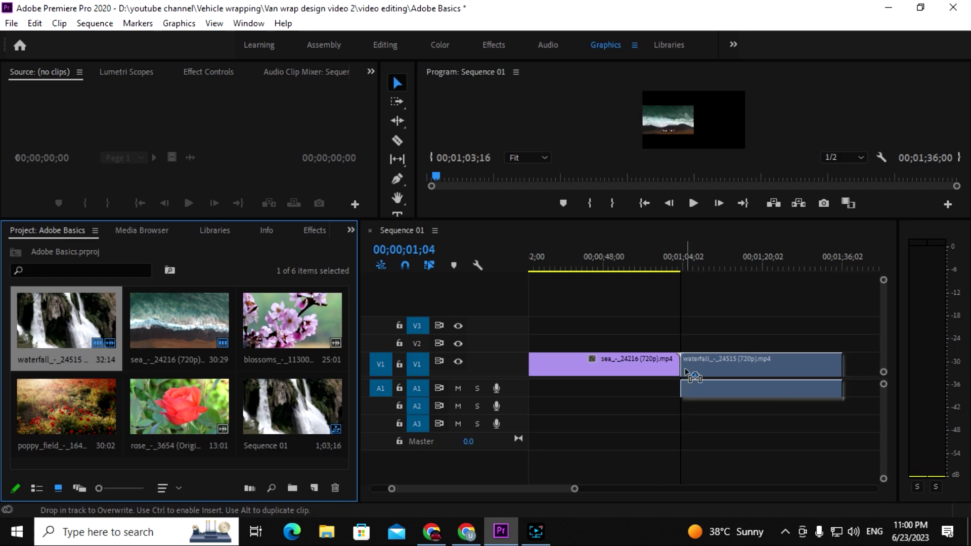
{"action": "left_click_drag", "start_coordinate": [687, 373], "coordinate": [694, 372]}
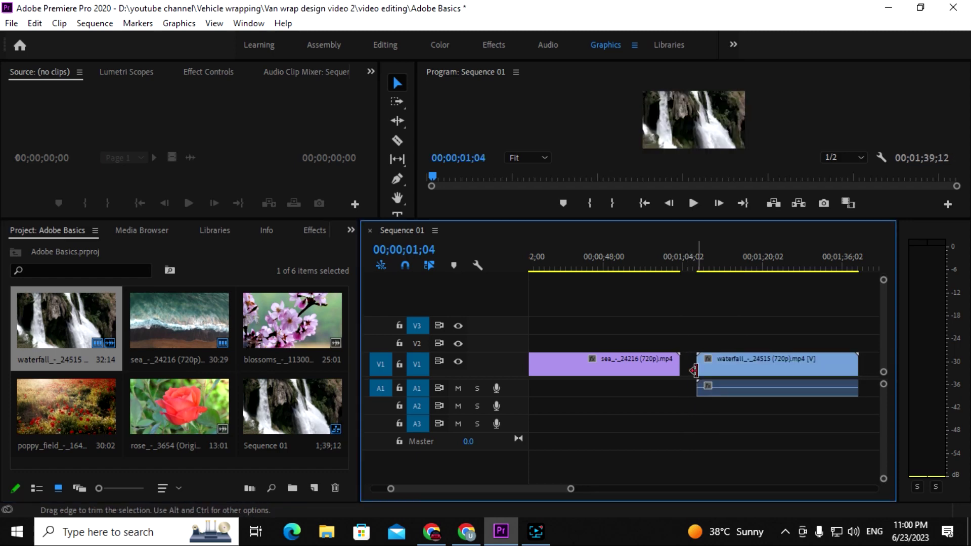
Enable snapping and slide the second waterfall clip left until it meets the sea clip's end.
{"action": "left_click", "coordinate": [403, 267]}
{"action": "left_click", "coordinate": [733, 366]}
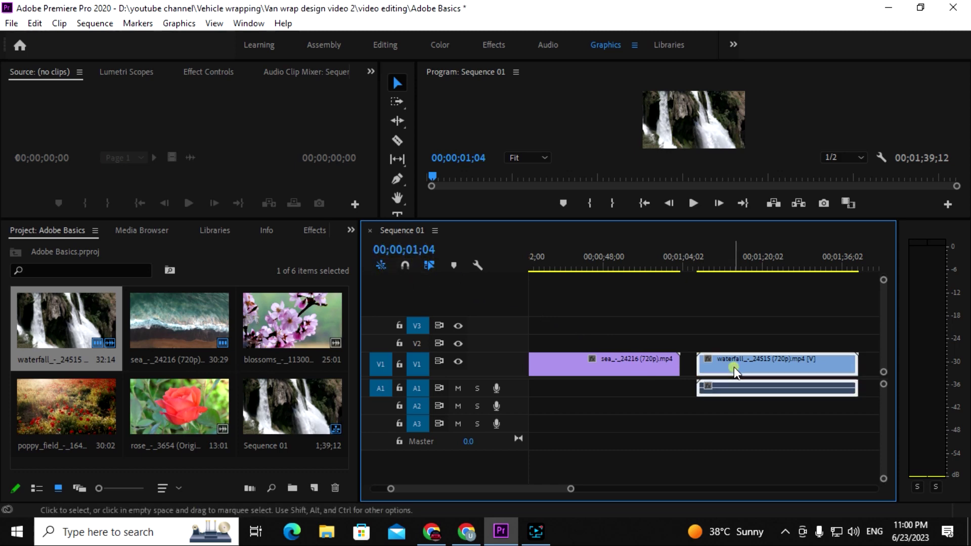
{"action": "left_click_drag", "start_coordinate": [742, 360], "coordinate": [727, 365]}
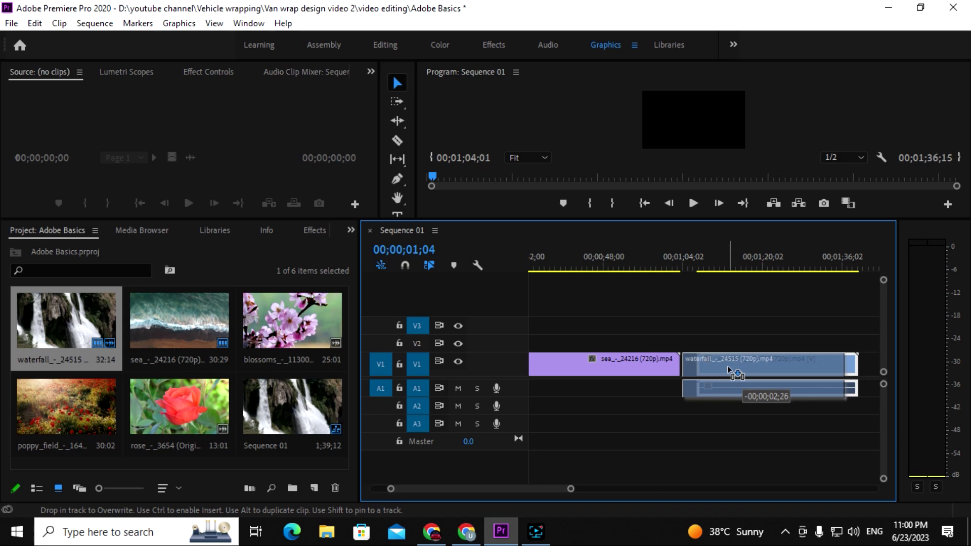
{"action": "left_click_drag", "start_coordinate": [727, 366], "coordinate": [730, 369]}
{"action": "left_click", "coordinate": [406, 266]}
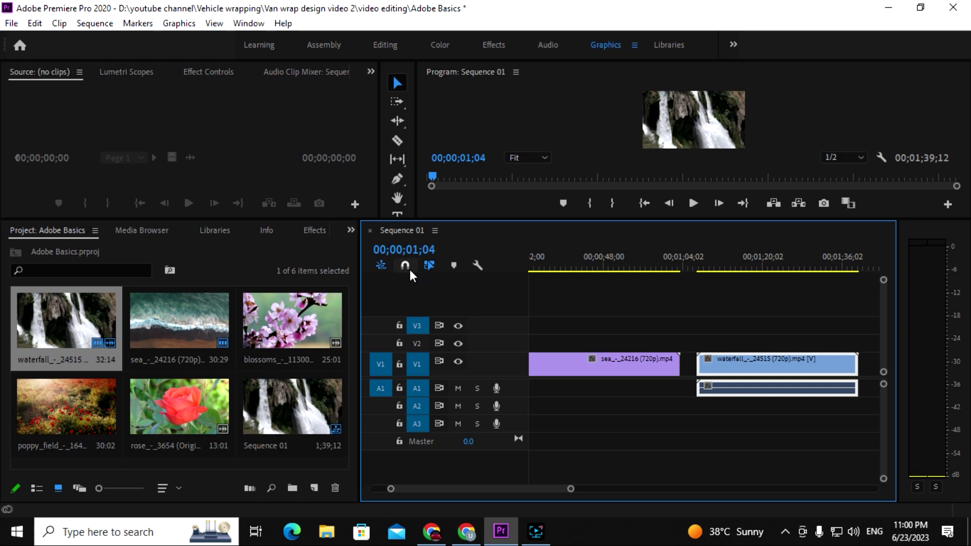
{"action": "left_click_drag", "start_coordinate": [733, 364], "coordinate": [730, 368]}
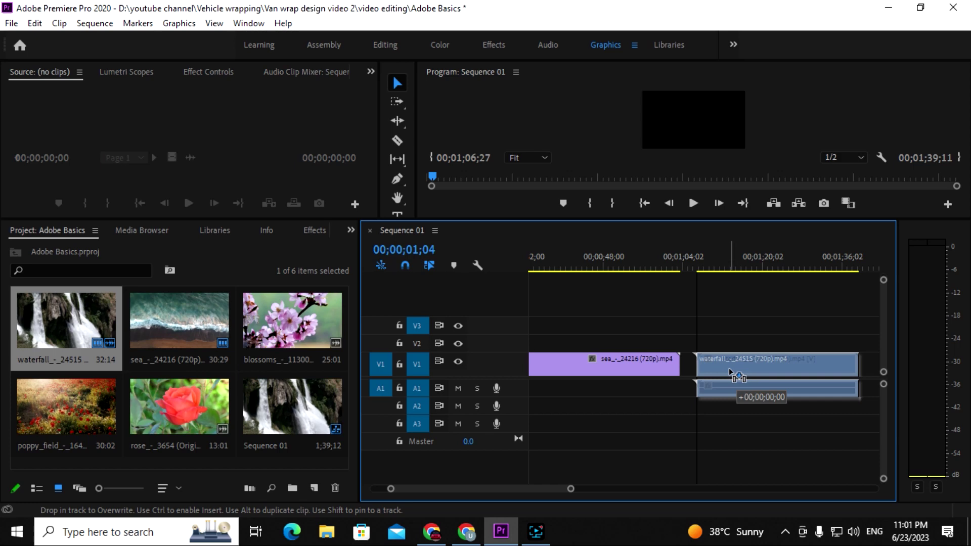
{"action": "left_click_drag", "start_coordinate": [731, 370], "coordinate": [727, 374]}
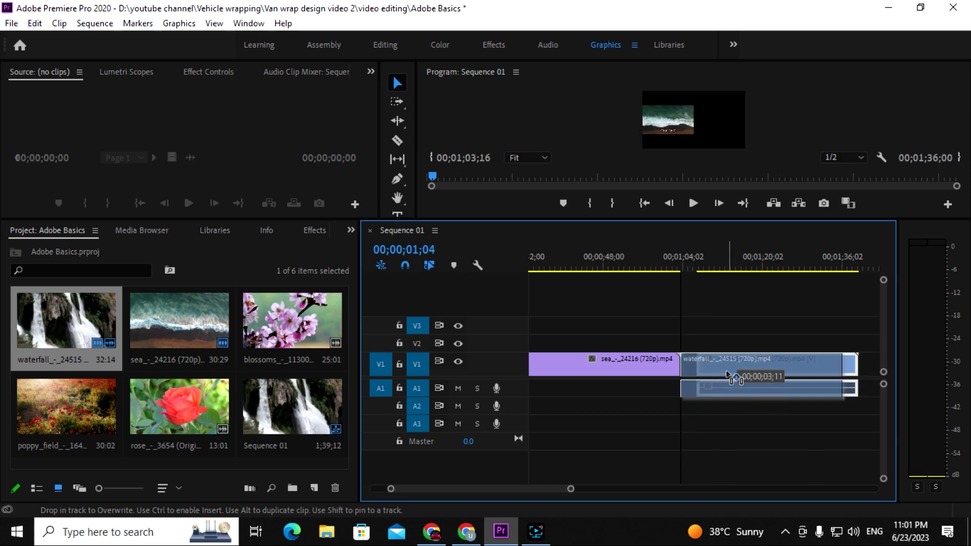
{"action": "left_click_drag", "start_coordinate": [727, 374], "coordinate": [729, 377]}
{"action": "left_click_drag", "start_coordinate": [571, 489], "coordinate": [530, 489]}
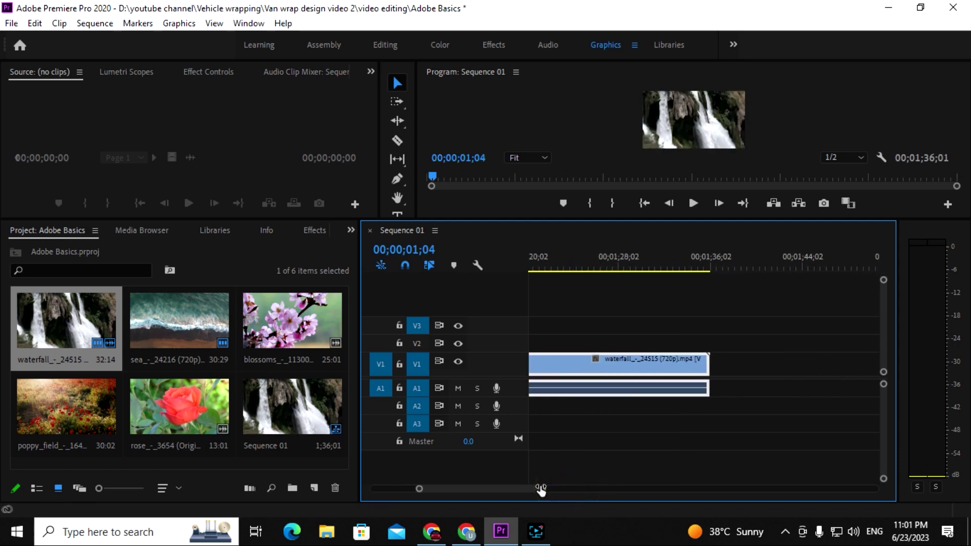
{"action": "left_click_drag", "start_coordinate": [476, 489], "coordinate": [444, 490]}
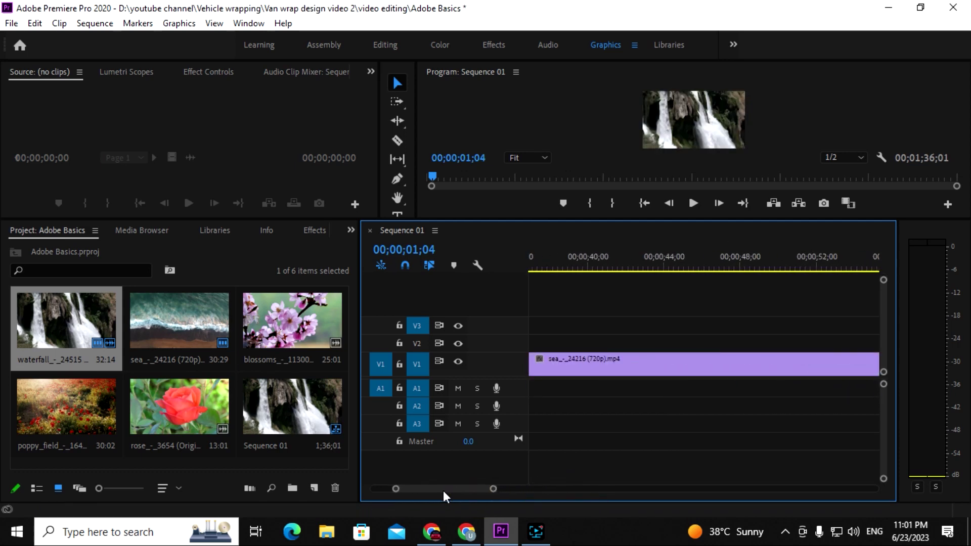
{"action": "left_click", "coordinate": [723, 366]}
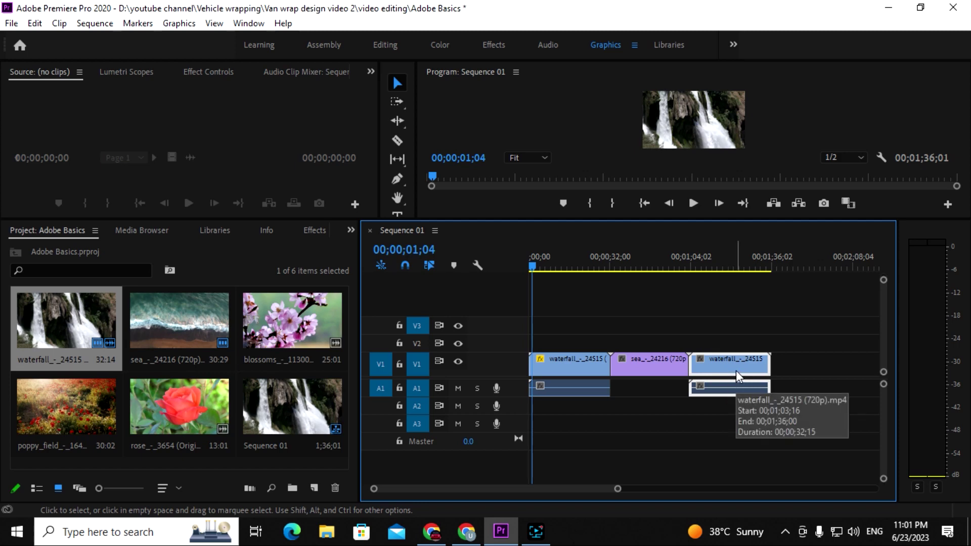
{"action": "left_click", "coordinate": [429, 265]}
{"action": "left_click", "coordinate": [705, 425]}
{"action": "left_click", "coordinate": [717, 393]}
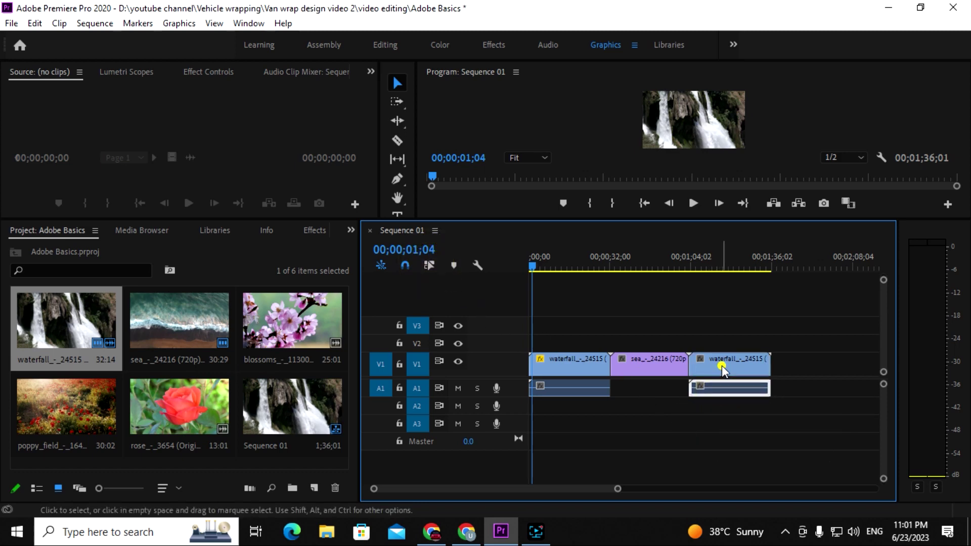
{"action": "left_click", "coordinate": [722, 365]}
{"action": "left_click", "coordinate": [710, 388]}
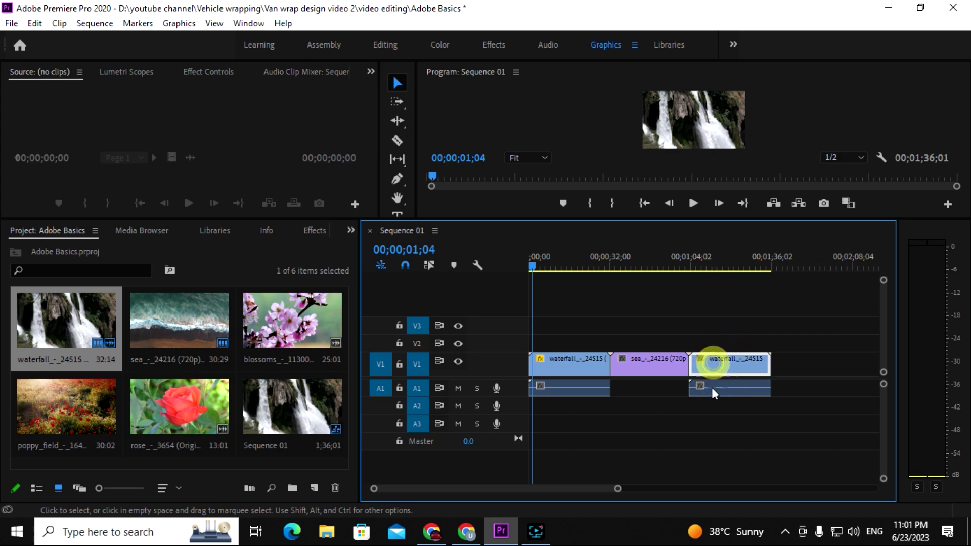
{"action": "left_click", "coordinate": [712, 338]}
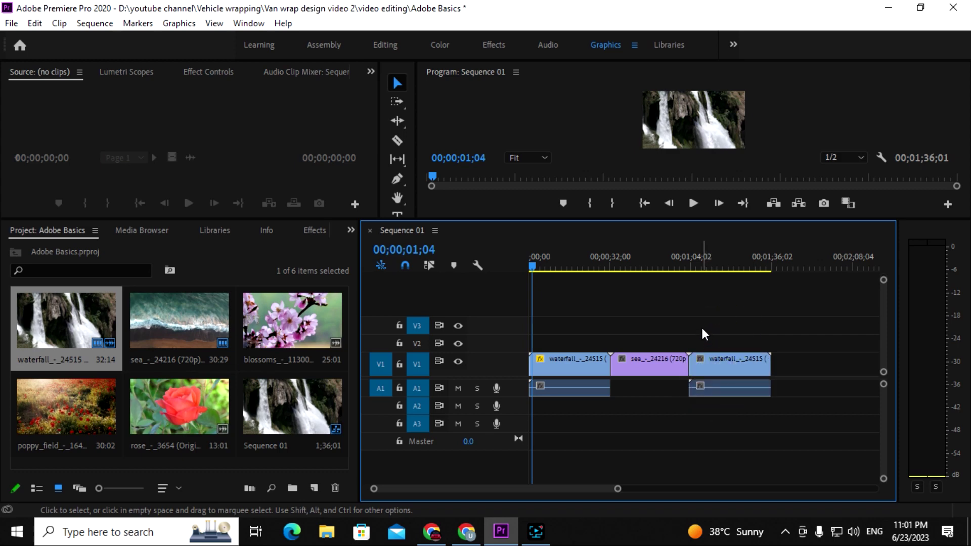
{"action": "left_click_drag", "start_coordinate": [704, 336], "coordinate": [725, 396]}
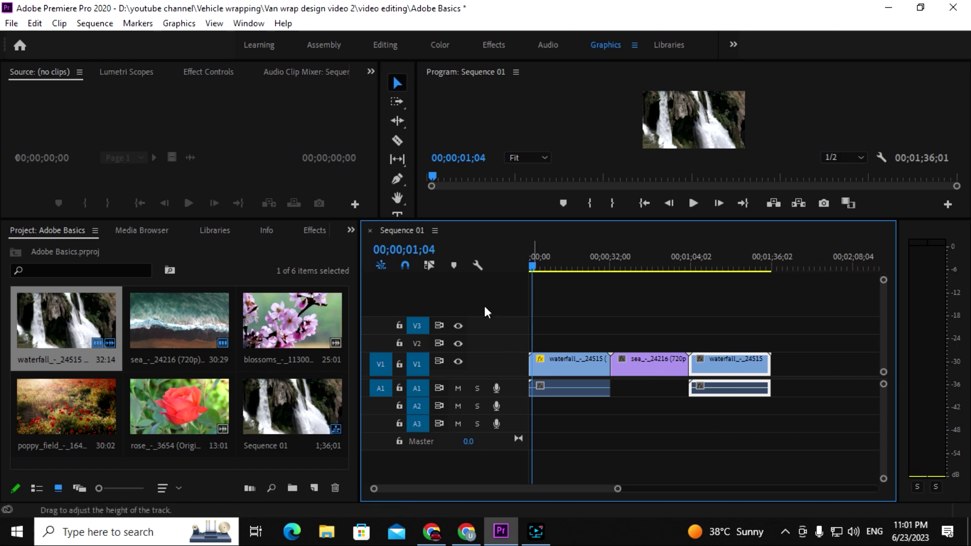
{"action": "left_click", "coordinate": [429, 265]}
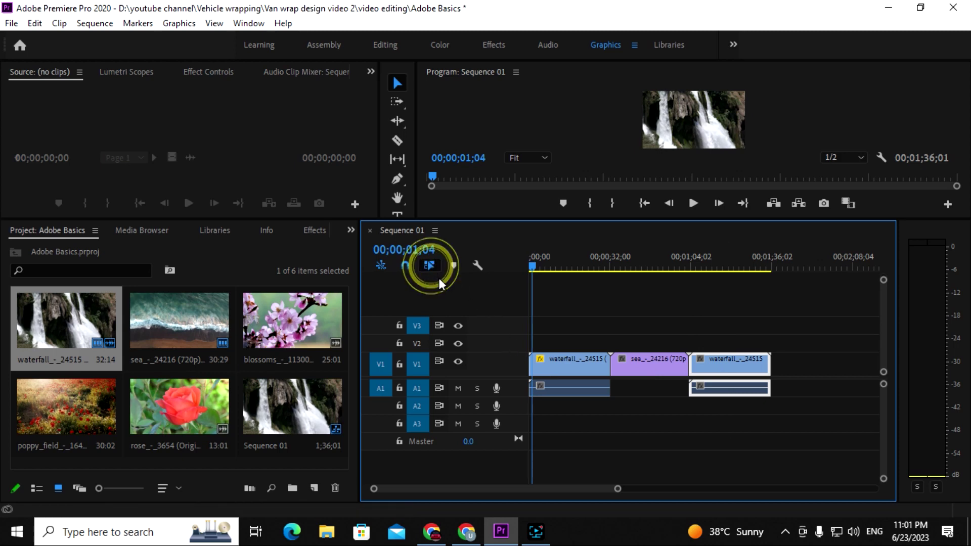
{"action": "left_click", "coordinate": [710, 335]}
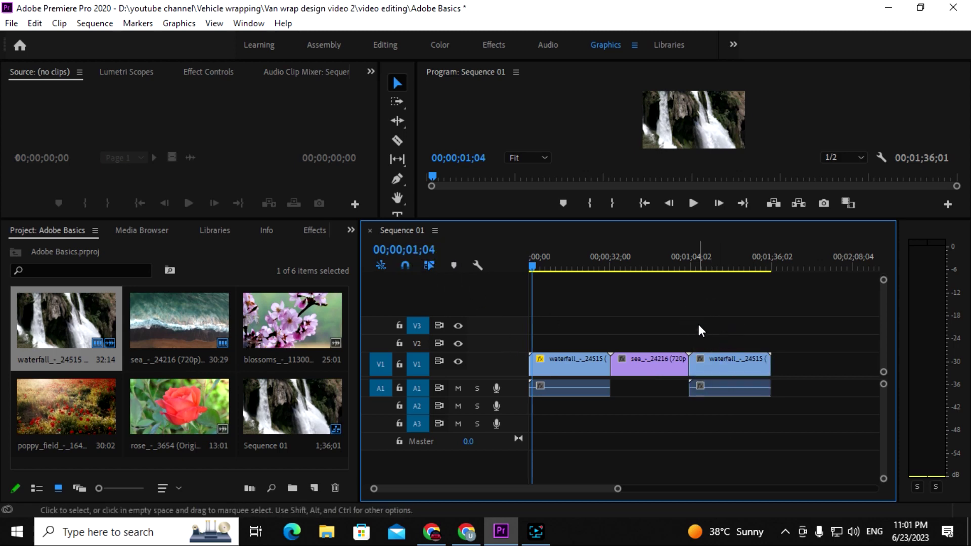
{"action": "left_click", "coordinate": [725, 369]}
Unlink the third waterfall clip's video and audio, then link them back together.
{"action": "right_click", "coordinate": [724, 369]}
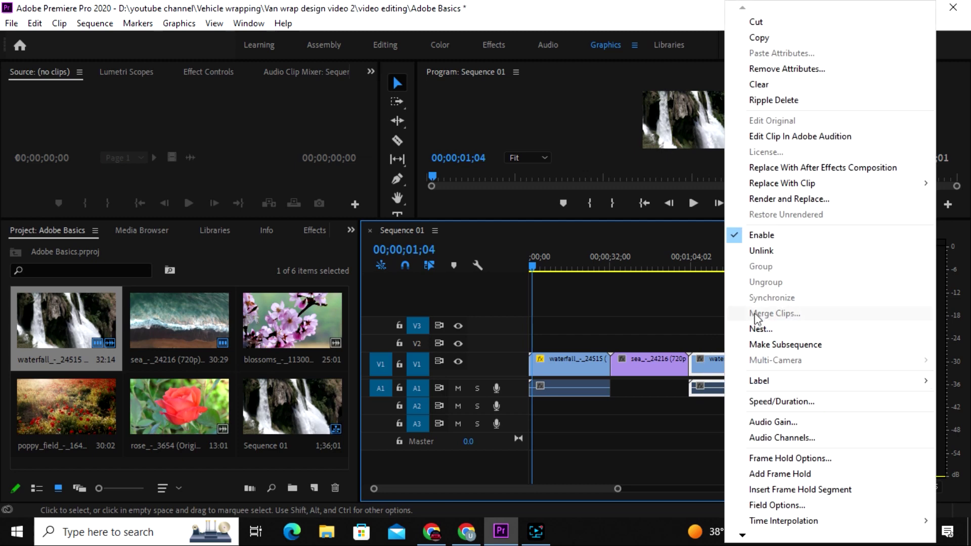
{"action": "left_click", "coordinate": [765, 252]}
{"action": "left_click", "coordinate": [760, 323]}
{"action": "left_click", "coordinate": [739, 391]}
{"action": "left_click", "coordinate": [739, 371]}
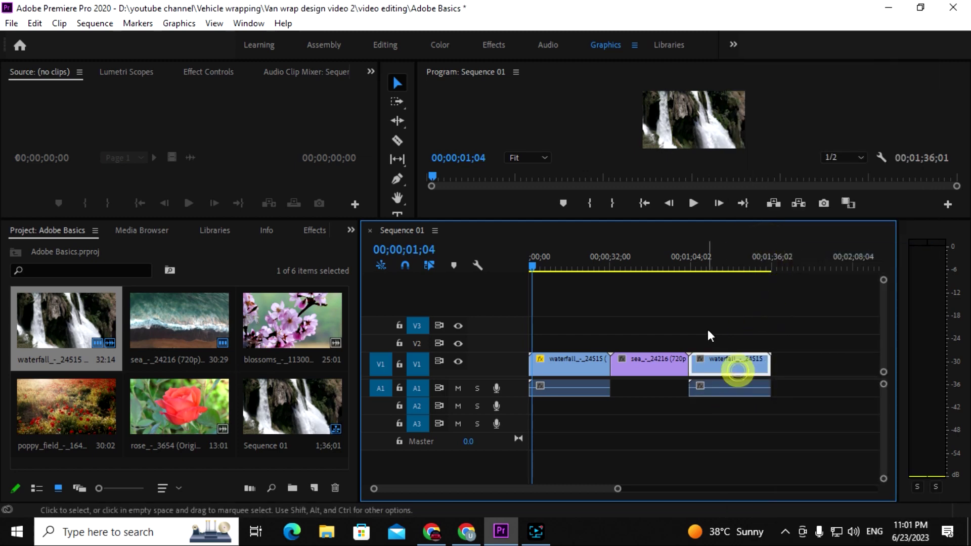
{"action": "left_click_drag", "start_coordinate": [709, 321], "coordinate": [730, 408]}
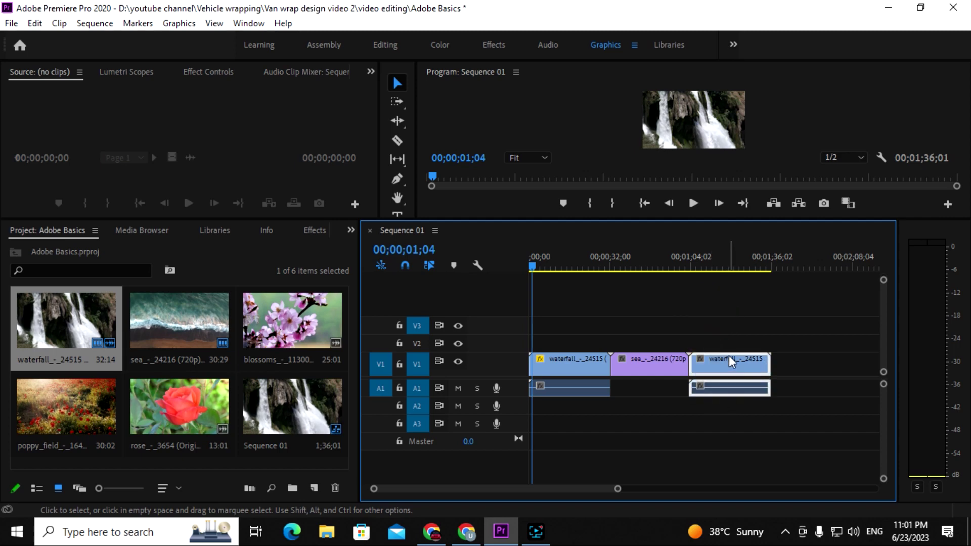
{"action": "right_click", "coordinate": [729, 356]}
{"action": "left_click", "coordinate": [772, 252]}
{"action": "left_click", "coordinate": [769, 336]}
{"action": "left_click_drag", "start_coordinate": [726, 325], "coordinate": [726, 372]}
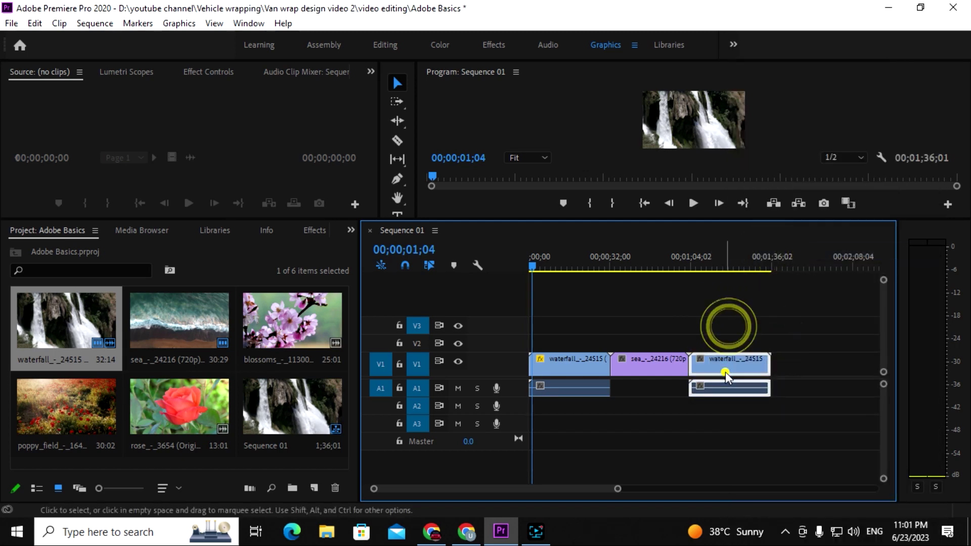
{"action": "left_click", "coordinate": [776, 430]}
Move the playhead to 00;00;19;21 in the first waterfall clip.
{"action": "left_click_drag", "start_coordinate": [532, 268], "coordinate": [530, 268]}
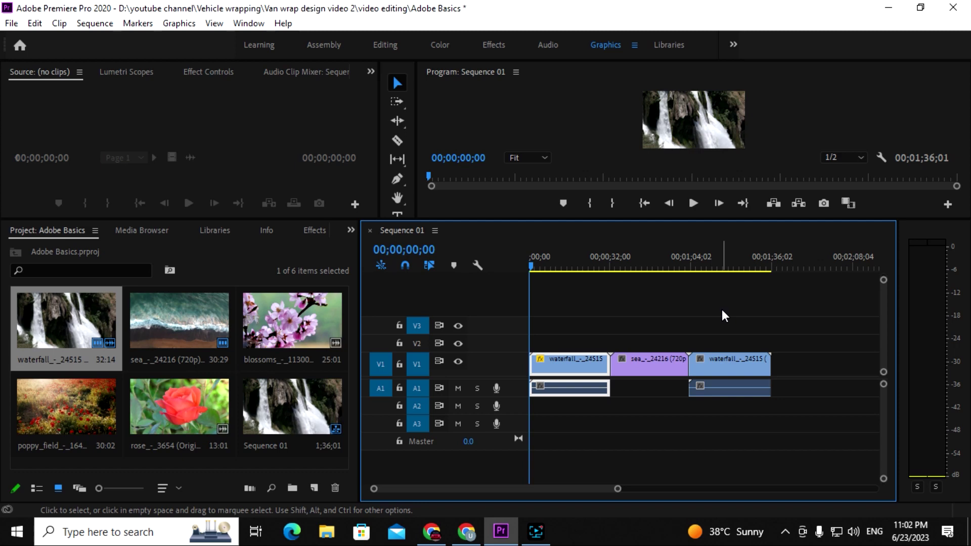
{"action": "left_click_drag", "start_coordinate": [532, 266], "coordinate": [583, 263]}
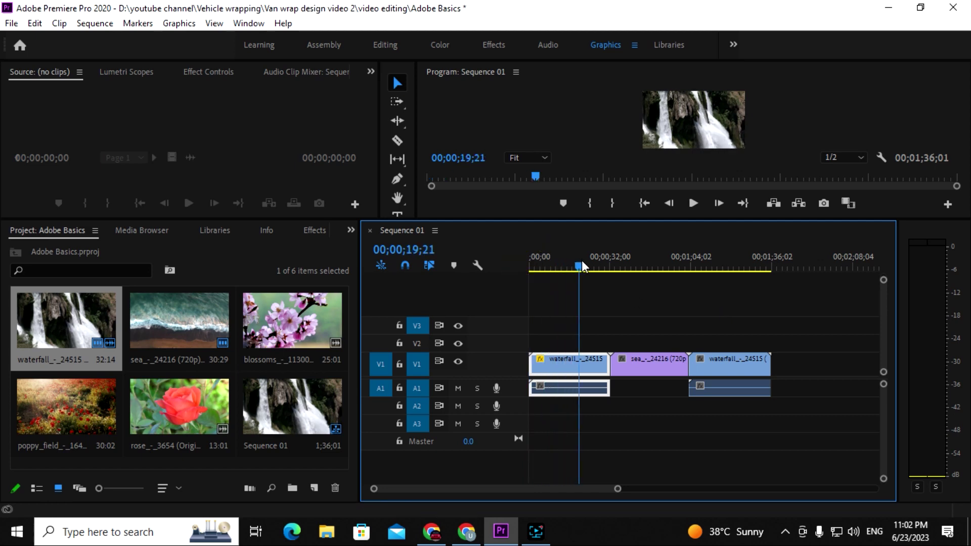
{"action": "left_click", "coordinate": [595, 296]}
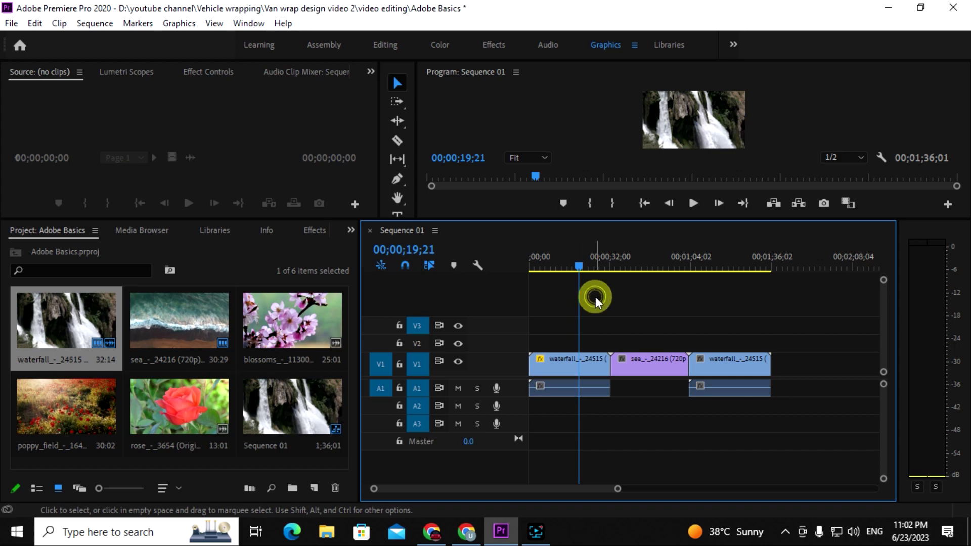
Add a sequence marker at 00;00;19;21 and a marker on the sea clip at 00;00;47;16.
{"action": "left_click", "coordinate": [454, 265]}
{"action": "left_click_drag", "start_coordinate": [584, 266], "coordinate": [651, 259]}
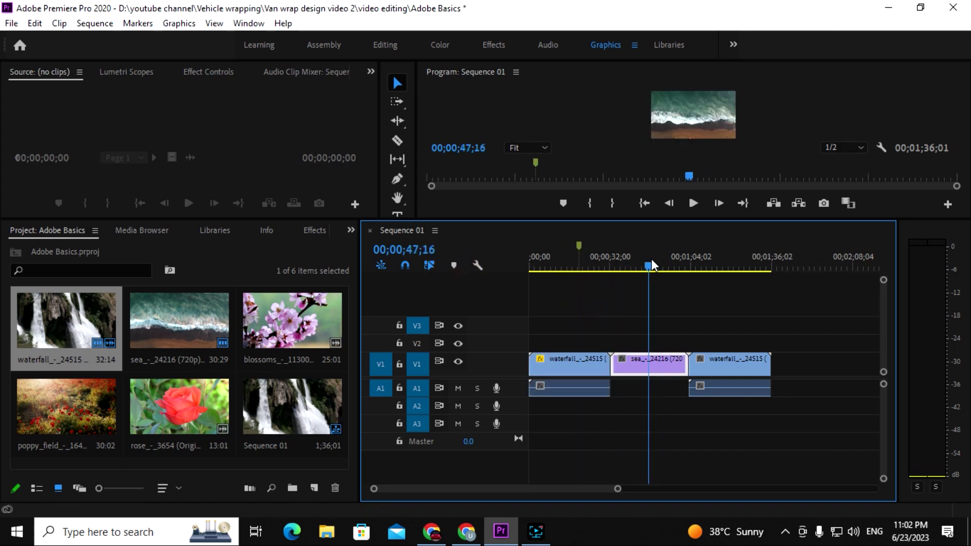
{"action": "left_click", "coordinate": [453, 266]}
Move the playhead into the third waterfall clip and select that clip.
{"action": "left_click_drag", "start_coordinate": [653, 271], "coordinate": [722, 272]}
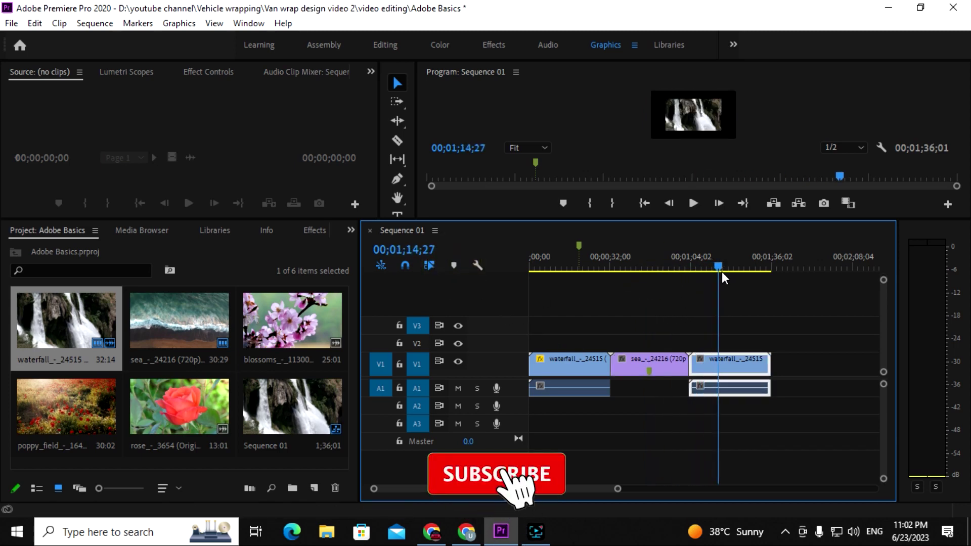
{"action": "left_click", "coordinate": [749, 363]}
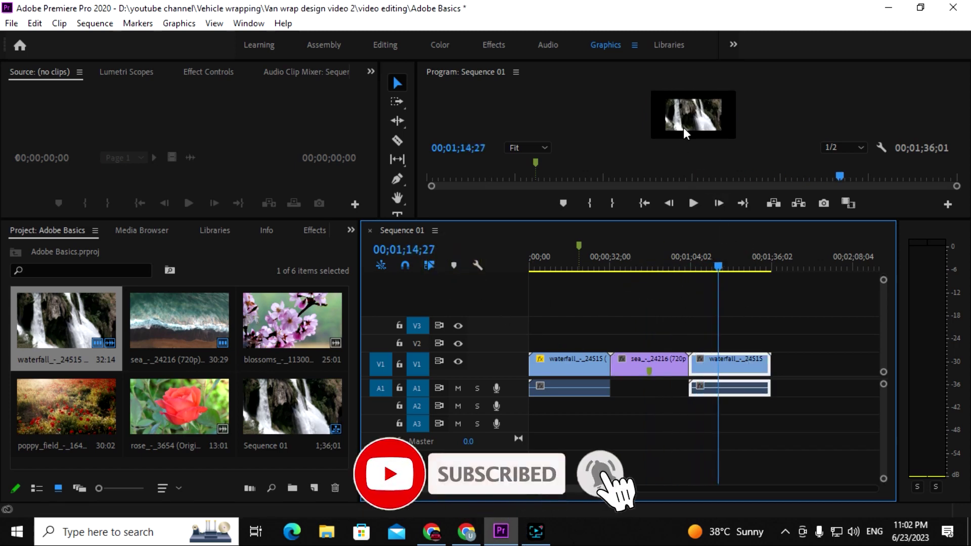
{"action": "right_click", "coordinate": [727, 374]}
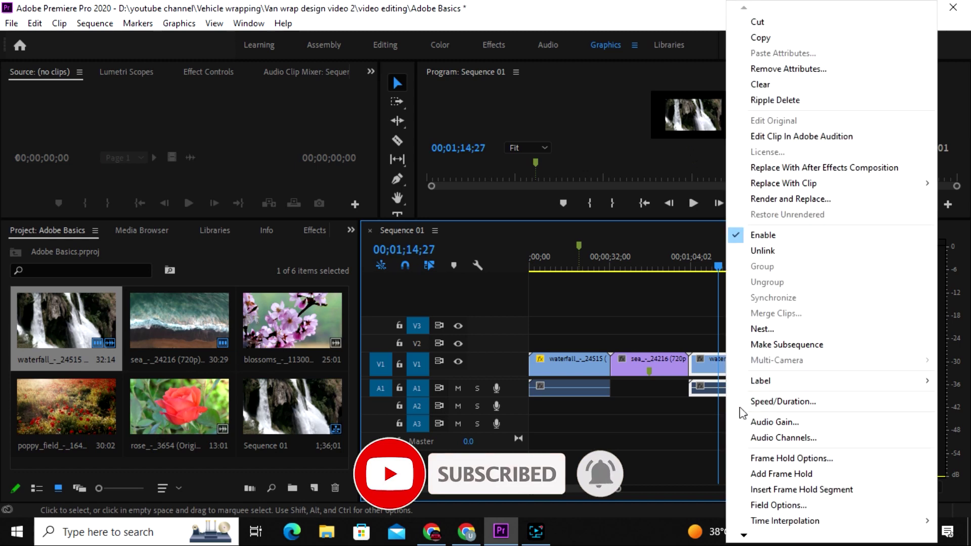
Add a clip marker to the waterfall clip and a sequence marker at 00;01;19;28.
{"action": "mouse_move", "coordinate": [744, 537]}
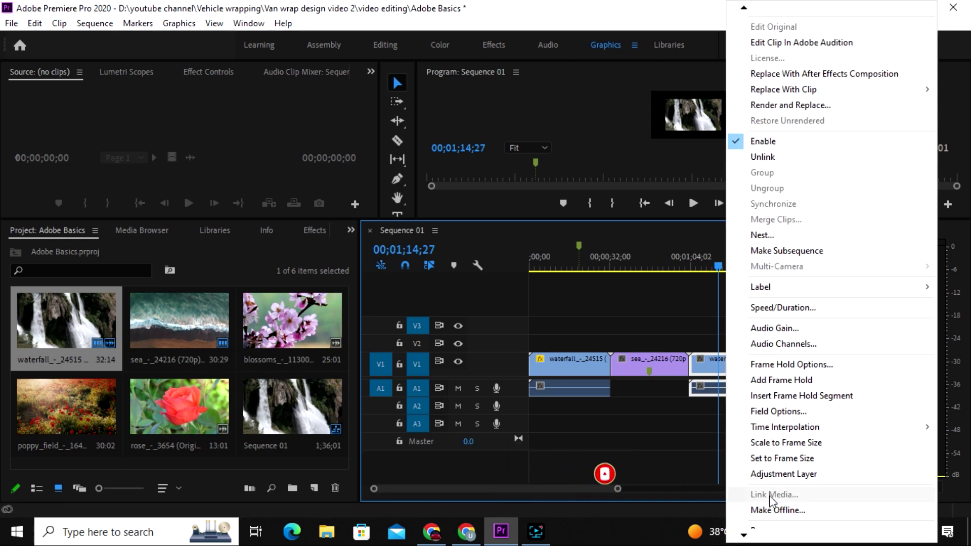
{"action": "left_click", "coordinate": [774, 473]}
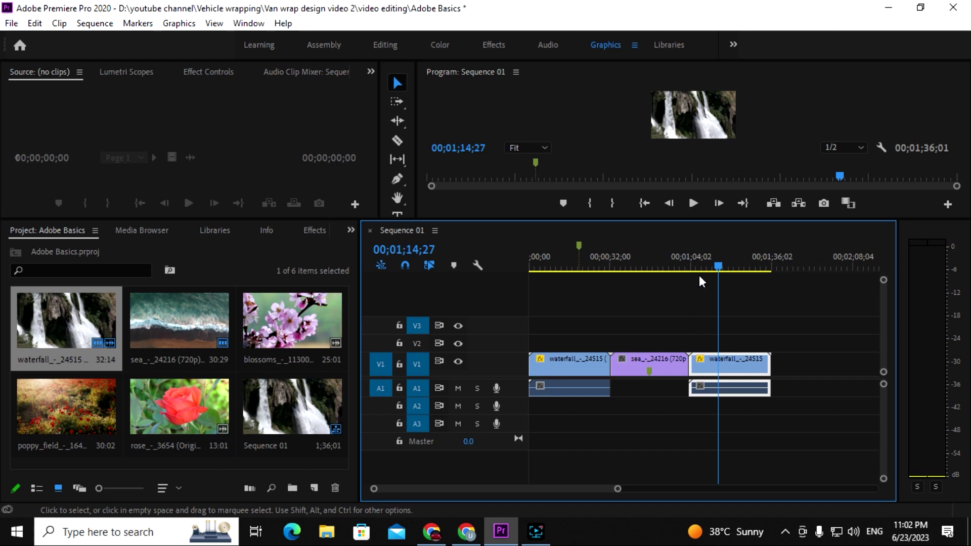
{"action": "left_click_drag", "start_coordinate": [718, 267], "coordinate": [730, 268]}
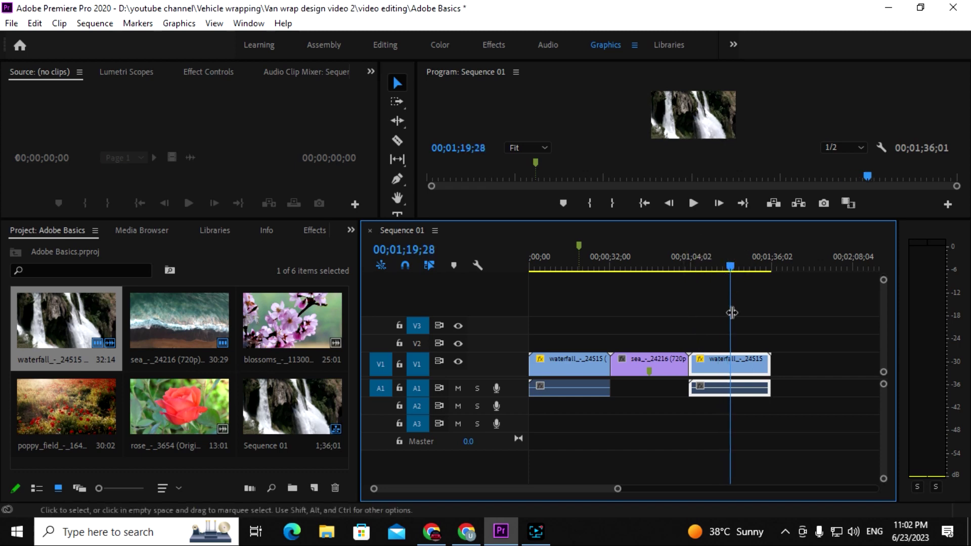
{"action": "left_click", "coordinate": [450, 265]}
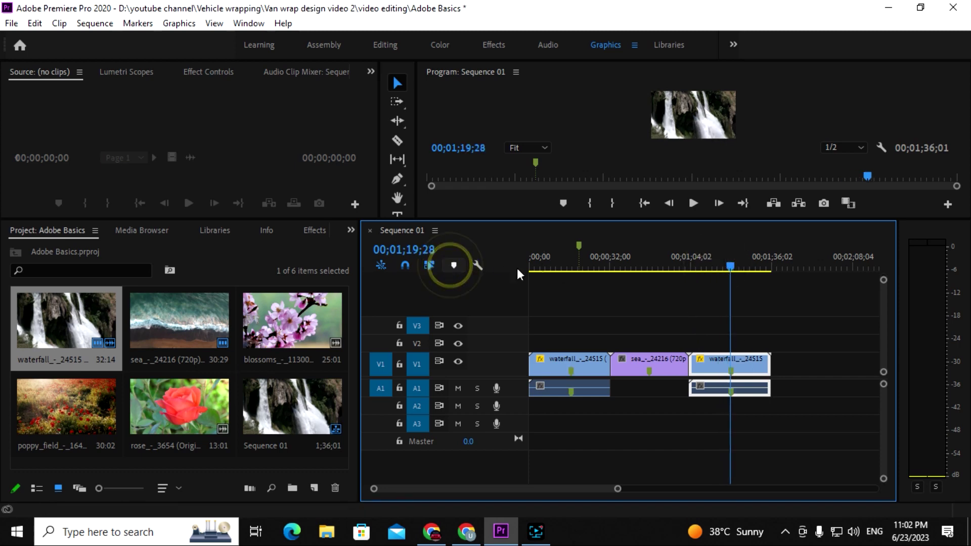
{"action": "left_click", "coordinate": [768, 306]}
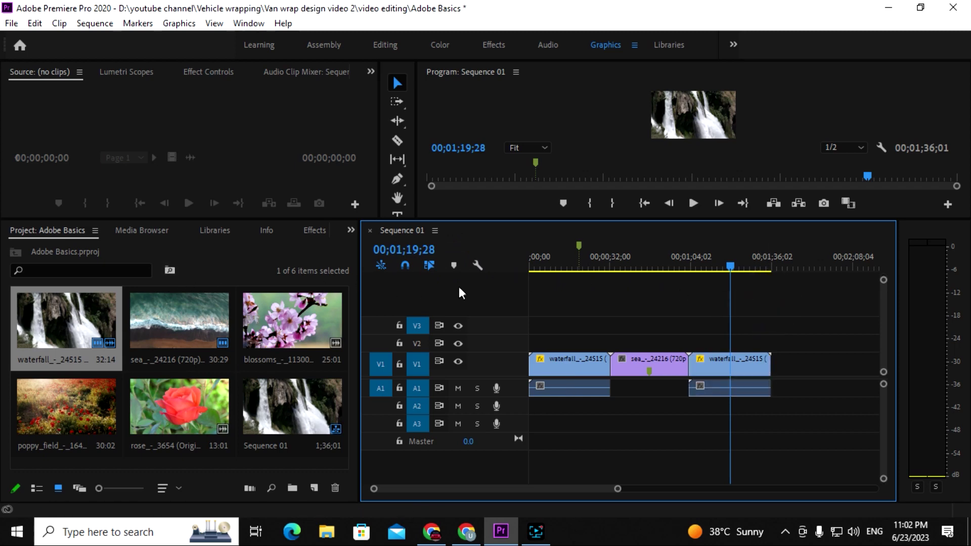
{"action": "left_click", "coordinate": [459, 265]}
{"action": "left_click", "coordinate": [730, 272]}
Add a sequence marker at 00;00;45;17 and lock track V1.
{"action": "left_click_drag", "start_coordinate": [727, 264], "coordinate": [514, 281]}
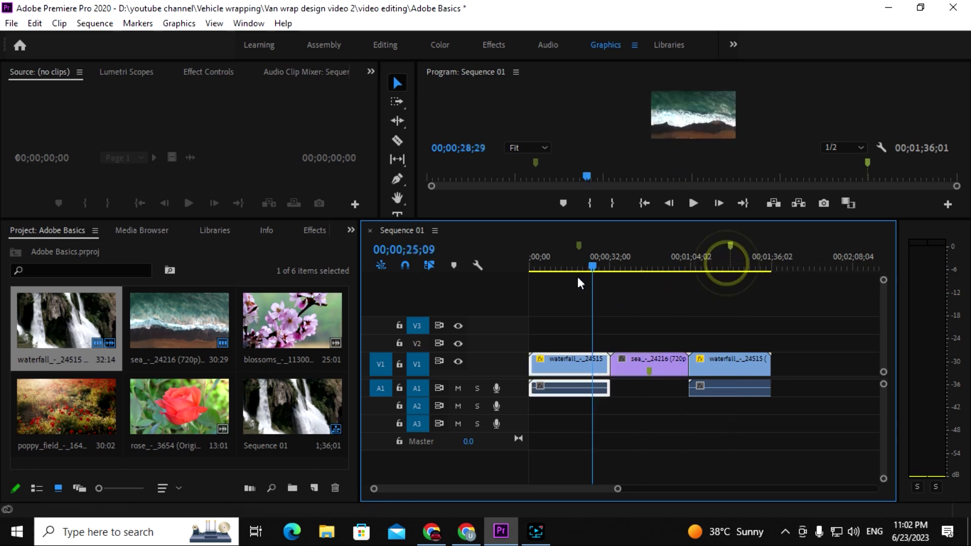
{"action": "left_click_drag", "start_coordinate": [512, 277], "coordinate": [642, 274]}
{"action": "left_click", "coordinate": [651, 286]}
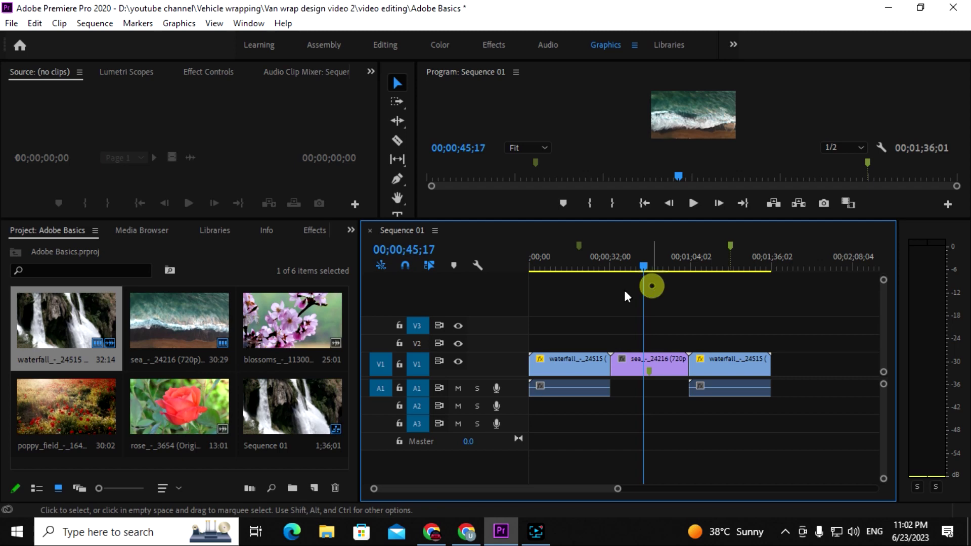
{"action": "left_click", "coordinate": [455, 265]}
{"action": "left_click_drag", "start_coordinate": [646, 265], "coordinate": [533, 270]}
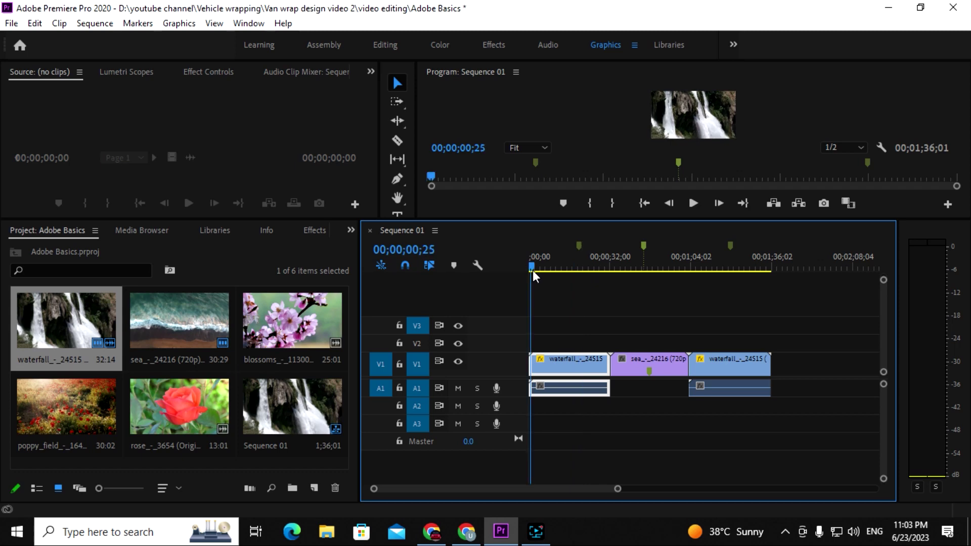
{"action": "left_click", "coordinate": [401, 366]}
{"action": "left_click", "coordinate": [591, 362]}
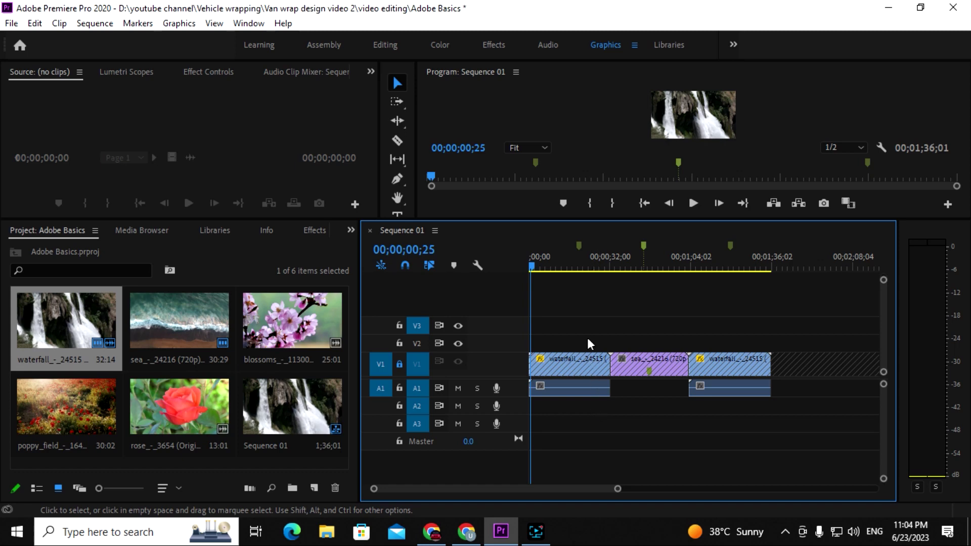
Turn off V1's track lock so its waterfall and sea clips are editable again.
{"action": "left_click_drag", "start_coordinate": [699, 220], "coordinate": [703, 304]}
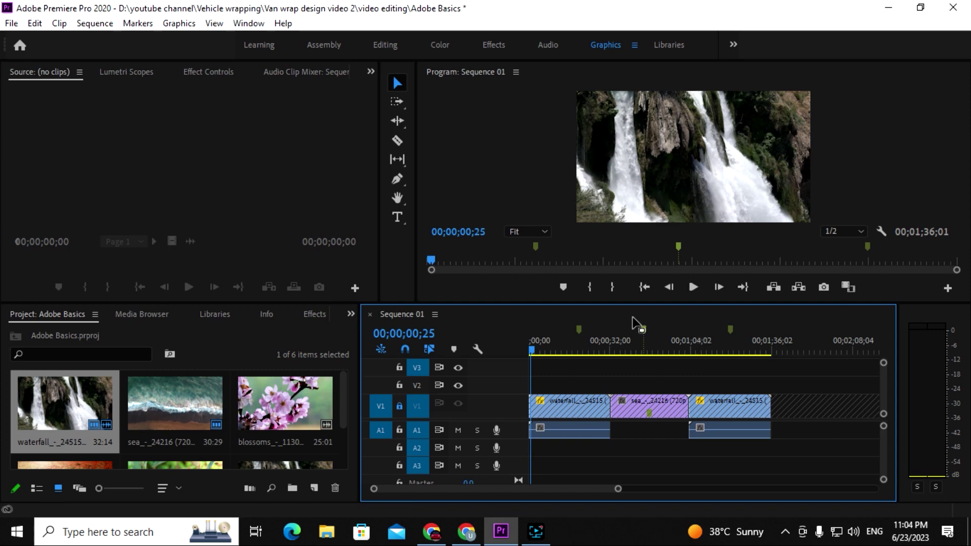
{"action": "left_click", "coordinate": [631, 302]}
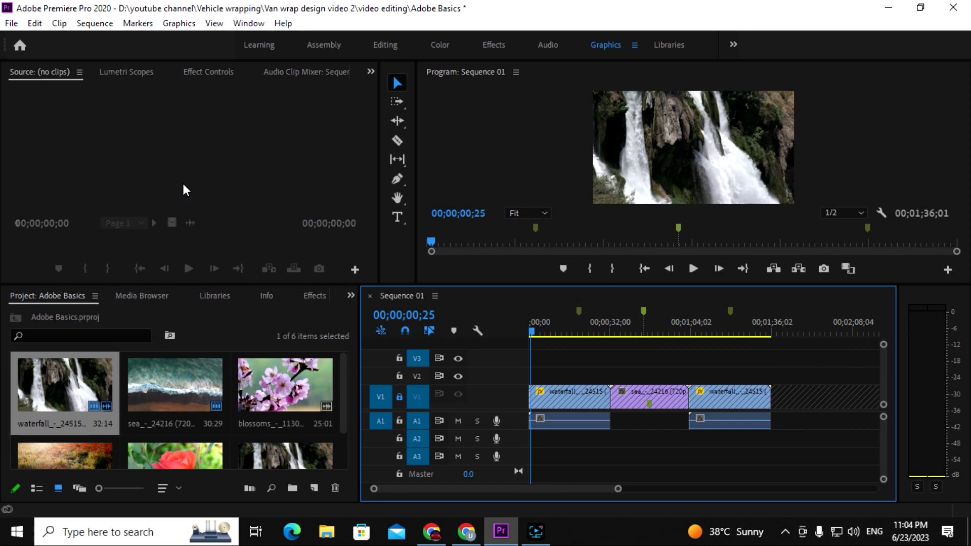
{"action": "left_click", "coordinate": [182, 181]}
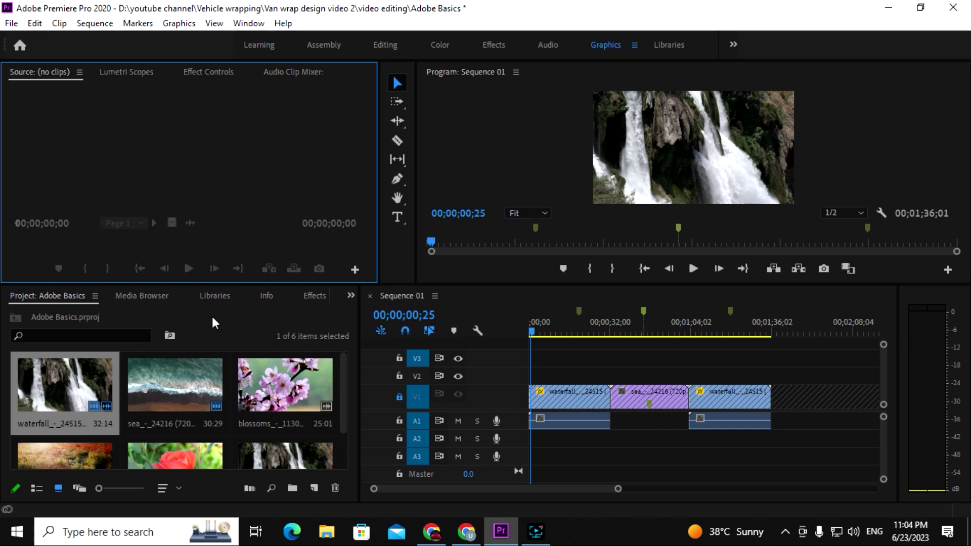
{"action": "left_click", "coordinate": [400, 398]}
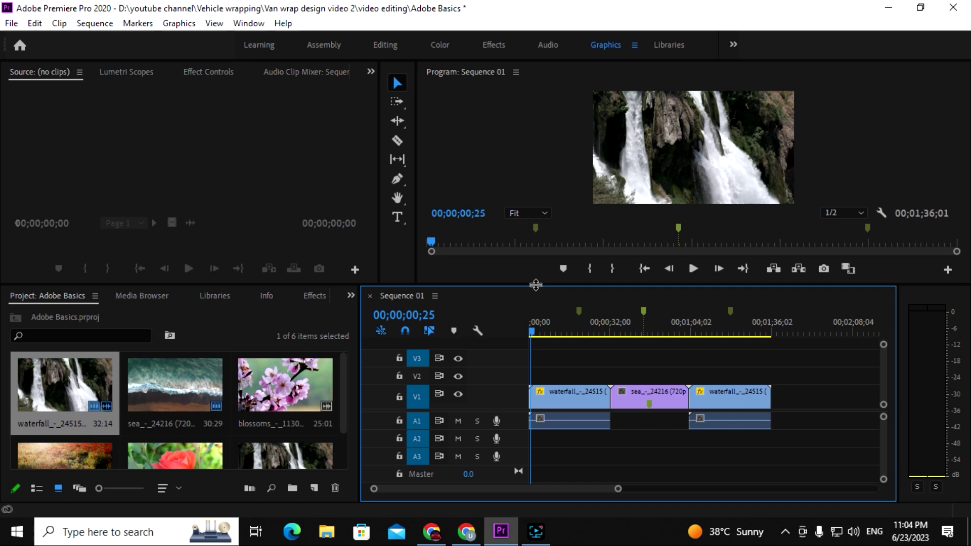
{"action": "left_click_drag", "start_coordinate": [536, 285], "coordinate": [536, 203]}
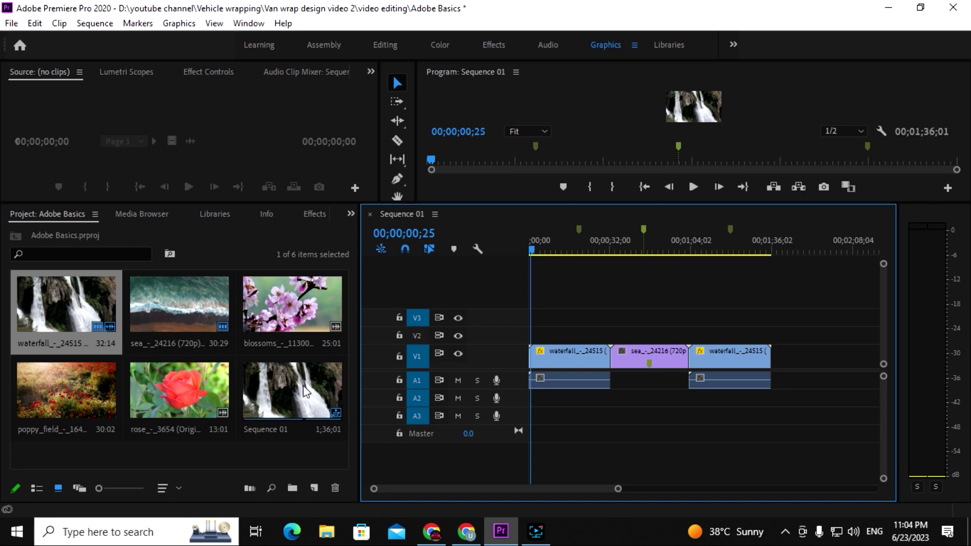
Load poppy_field in the Source monitor and mark In at 00:00:05:03, Out at 00:00:13:19.
{"action": "double_click", "coordinate": [93, 387]}
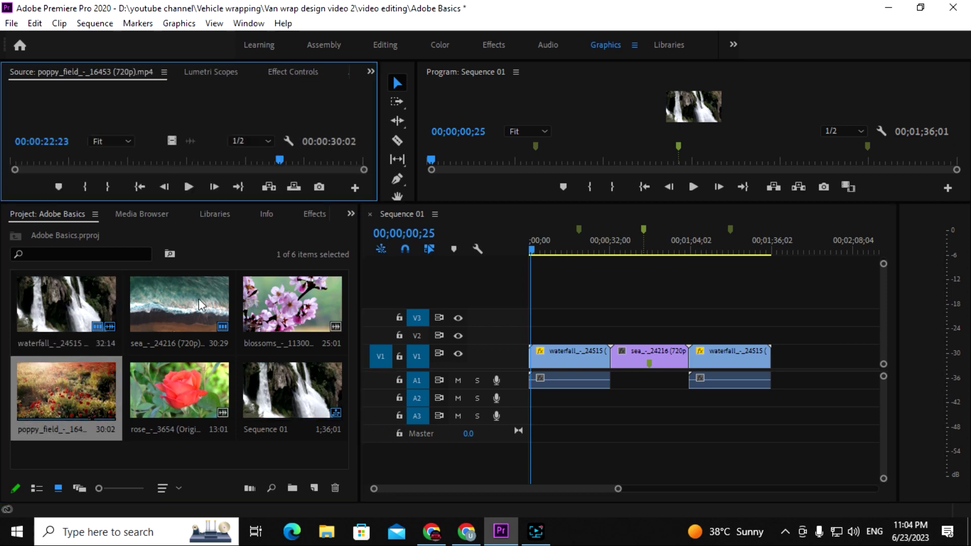
{"action": "left_click_drag", "start_coordinate": [227, 205], "coordinate": [233, 292]}
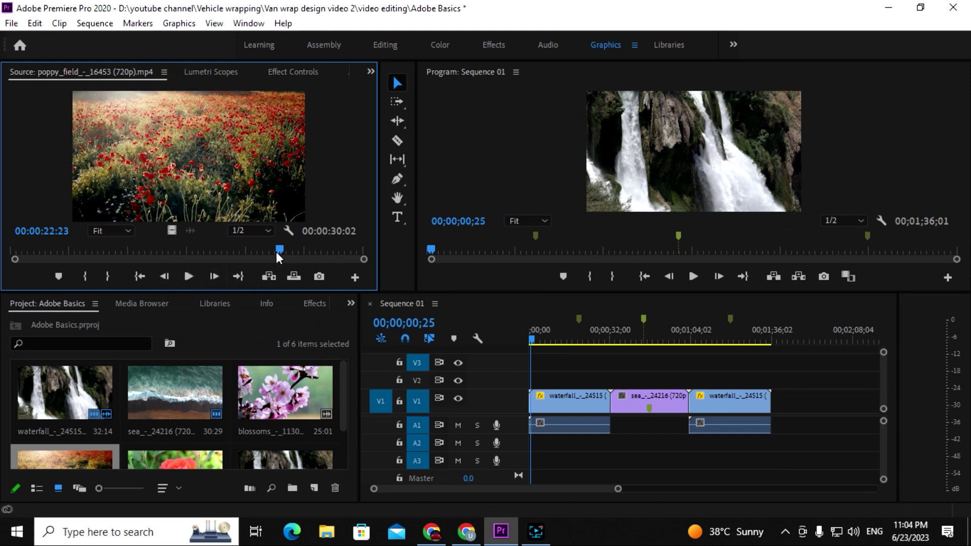
{"action": "left_click_drag", "start_coordinate": [277, 250], "coordinate": [72, 247]}
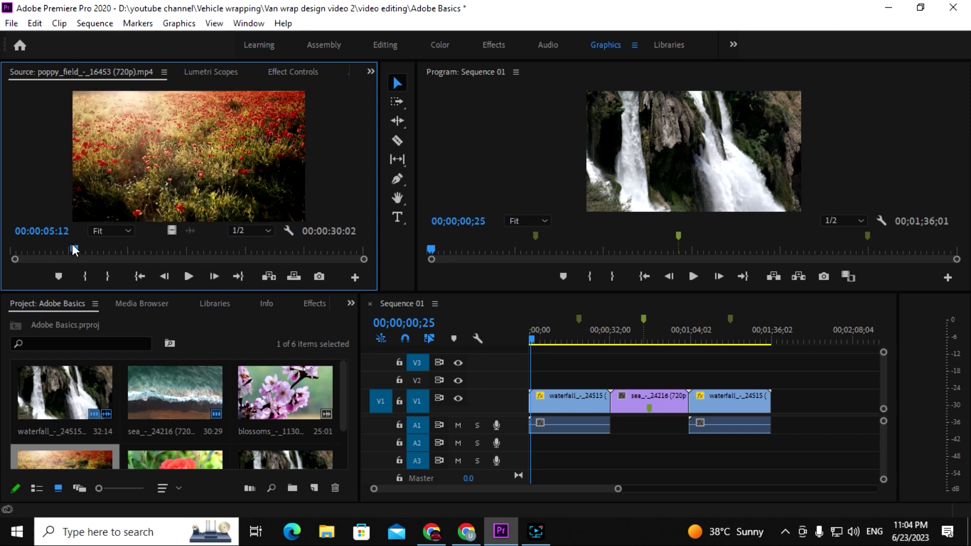
{"action": "left_click_drag", "start_coordinate": [72, 245], "coordinate": [69, 250]}
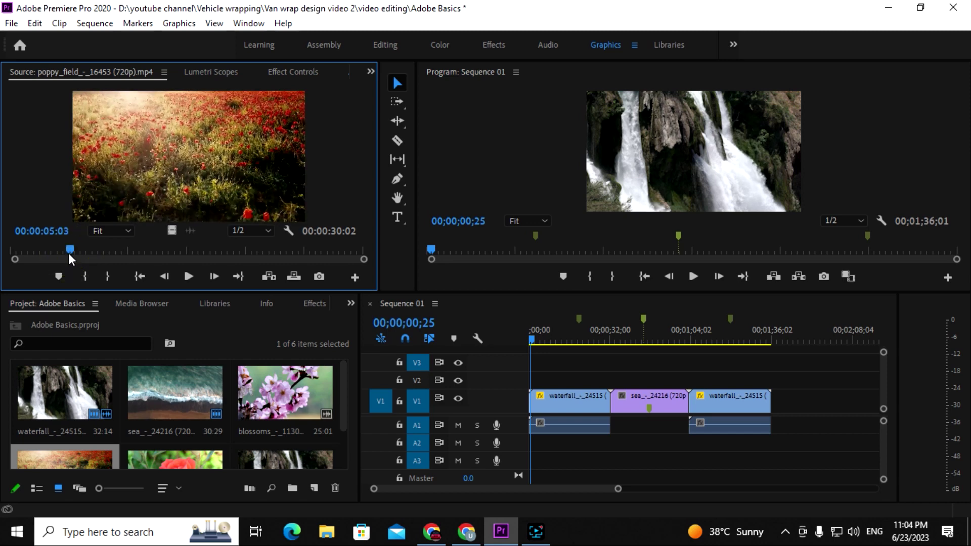
{"action": "left_click", "coordinate": [87, 278]}
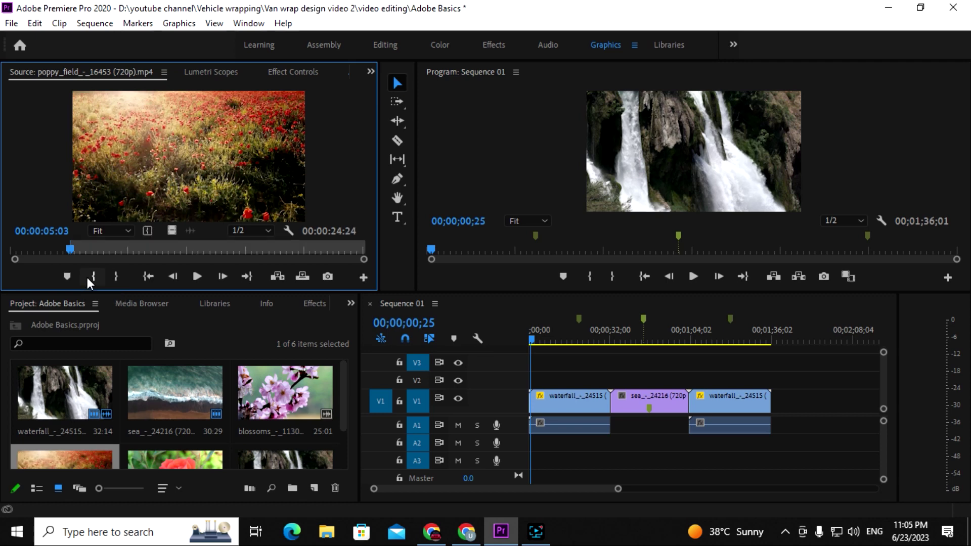
{"action": "left_click_drag", "start_coordinate": [69, 250], "coordinate": [145, 247]}
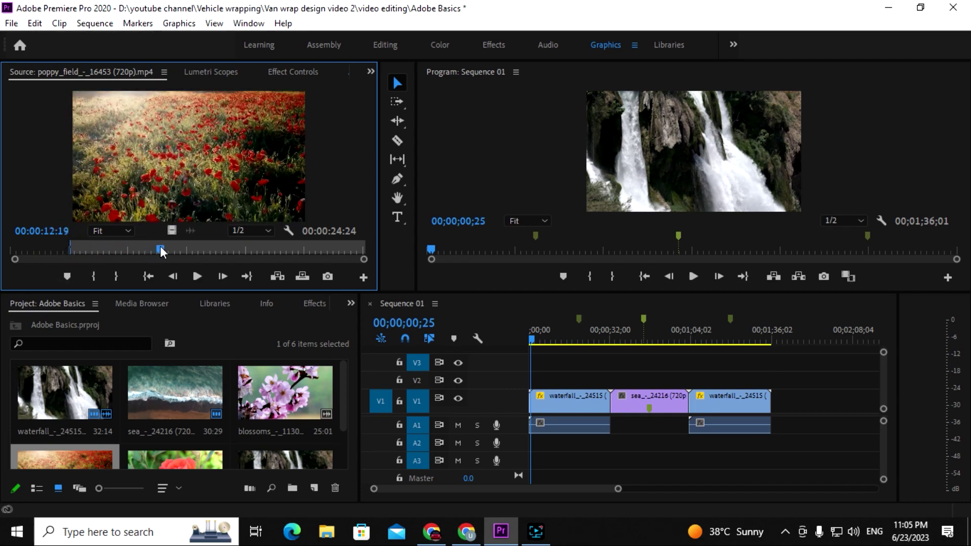
{"action": "left_click_drag", "start_coordinate": [144, 248], "coordinate": [172, 249]}
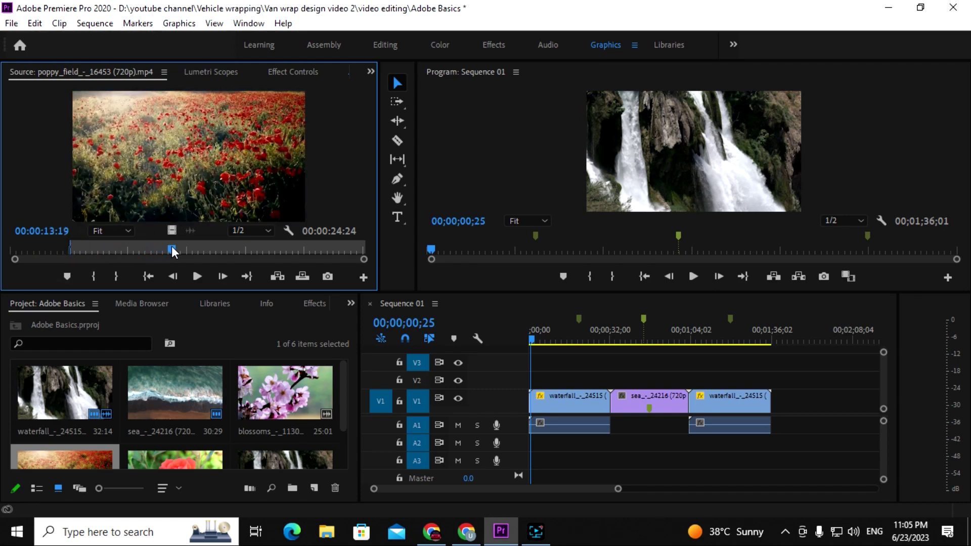
{"action": "left_click", "coordinate": [117, 278]}
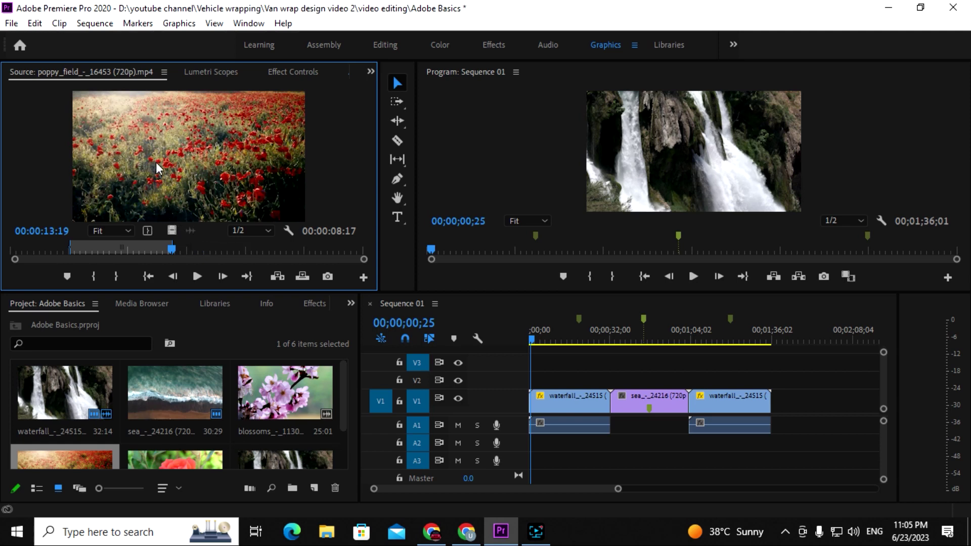
Drop the trimmed poppy field clip at the end of V1 after the final waterfall clip.
{"action": "mouse_move", "coordinate": [151, 150]}
{"action": "left_mouse_down"}
{"action": "mouse_move", "coordinate": [693, 421]}
{"action": "mouse_move", "coordinate": [779, 416]}
{"action": "left_mouse_up"}
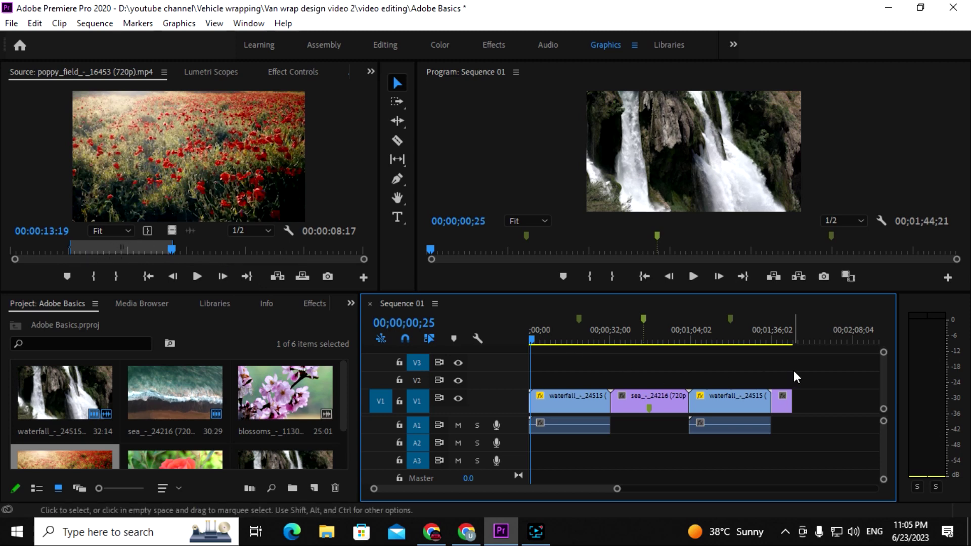
{"action": "left_click_drag", "start_coordinate": [503, 293], "coordinate": [503, 273]}
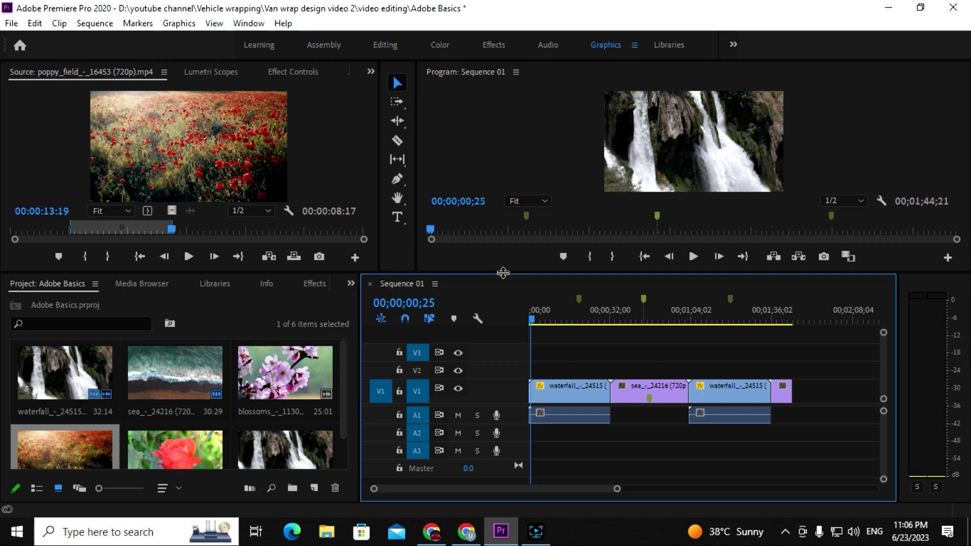